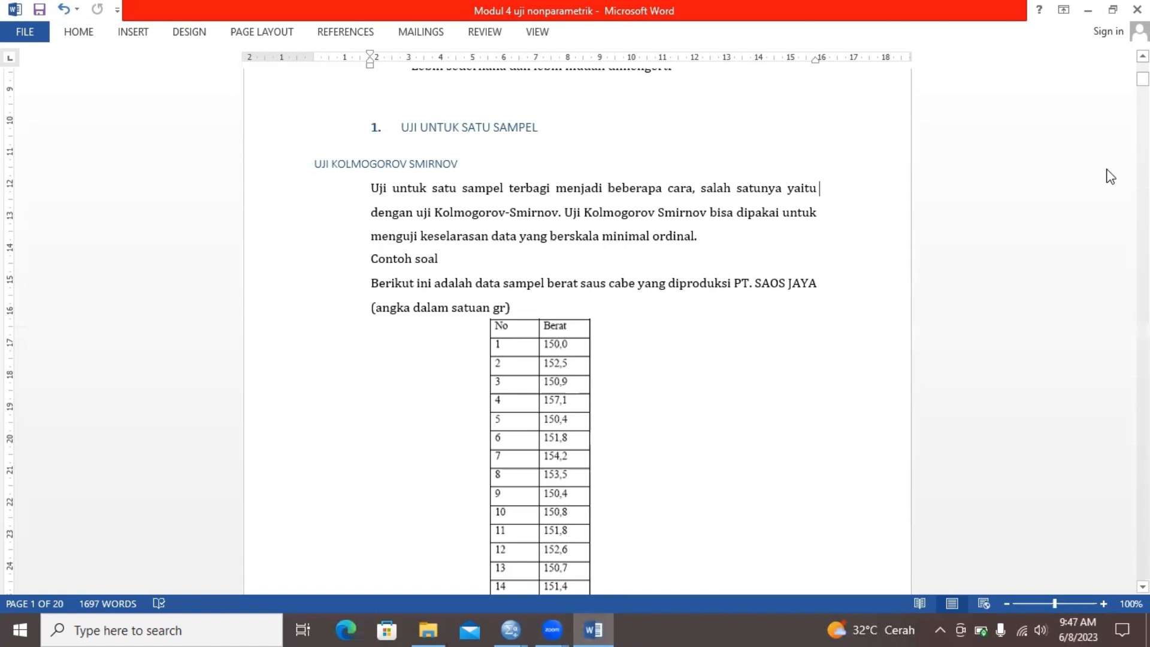
Step: Switch to the Untitled3 dataset in SPSS and define the variable Berat with 1 decimal and the Scale measure
{"action": "left_click_drag", "start_coordinate": [1143, 78], "coordinate": [1143, 122]}
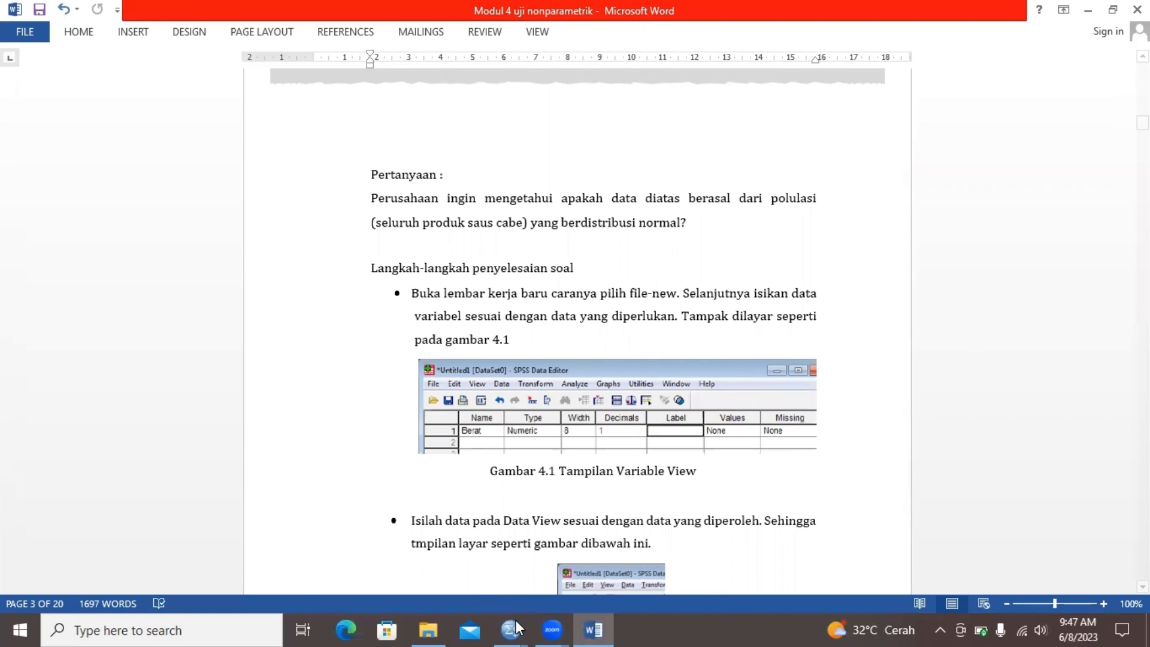
{"action": "mouse_move", "coordinate": [510, 627]}
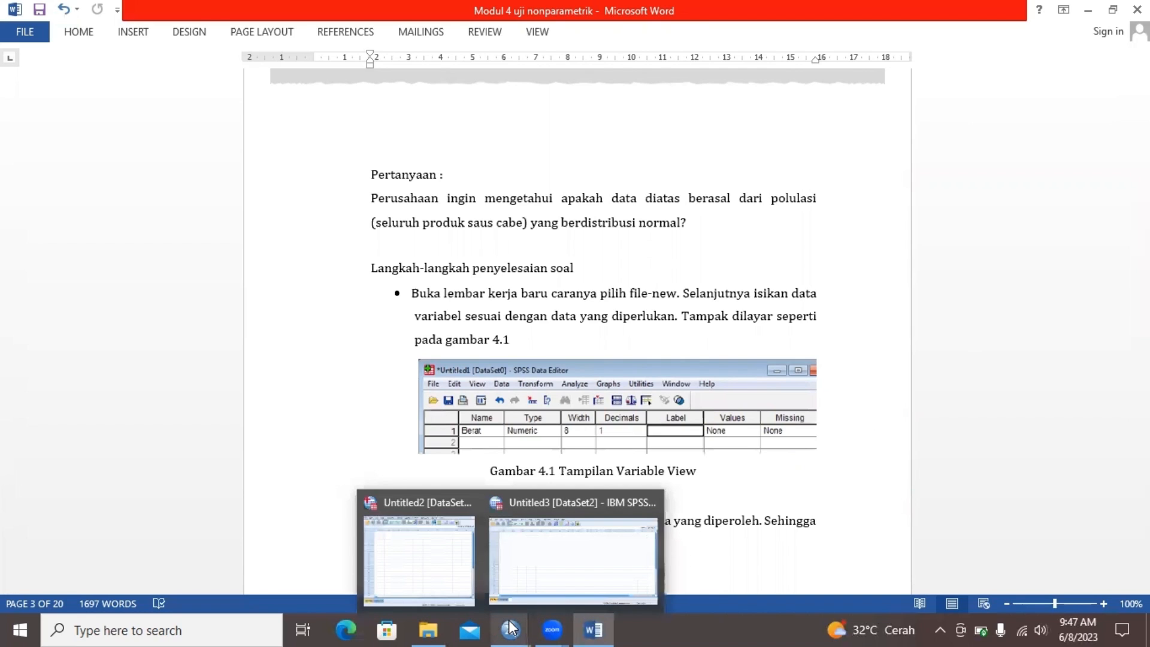
{"action": "left_click", "coordinate": [576, 569]}
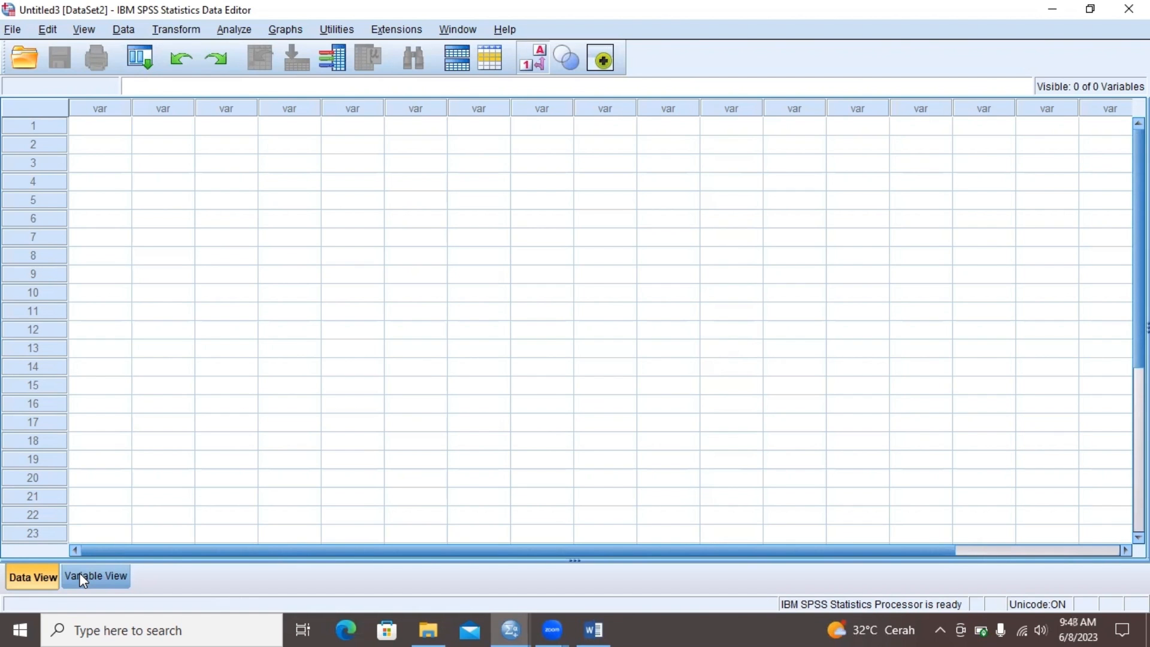
{"action": "left_click", "coordinate": [79, 576]}
{"action": "left_click", "coordinate": [96, 105]}
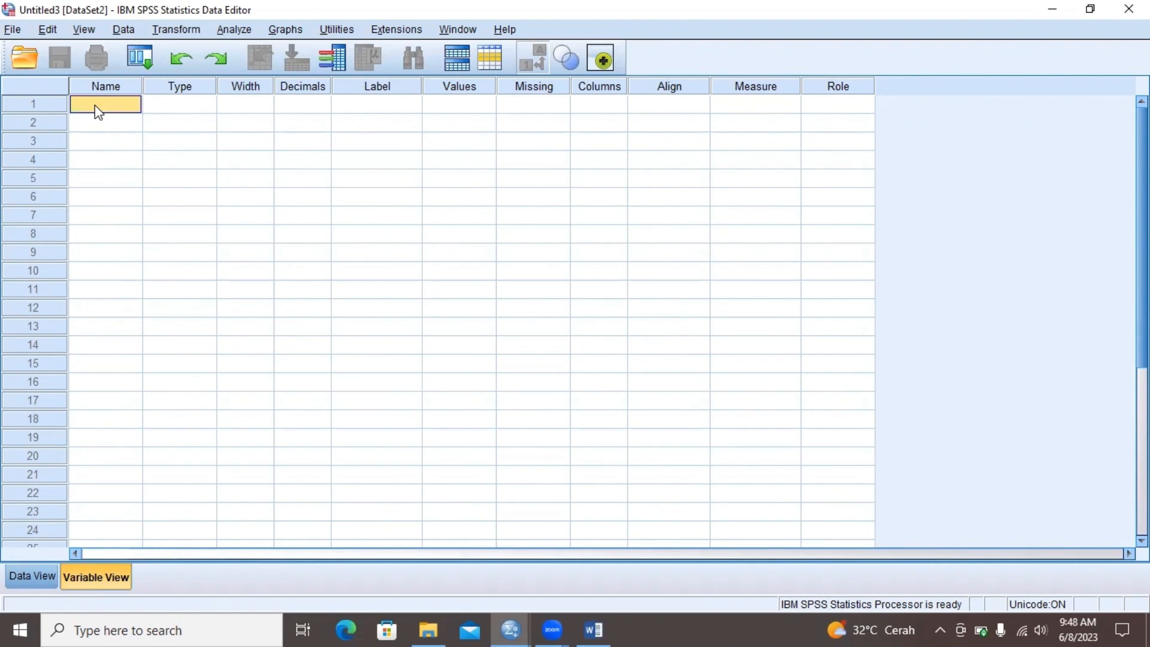
{"action": "type", "text": "Berat"}
{"action": "left_click", "coordinate": [282, 103]}
{"action": "type", "text": "1"}
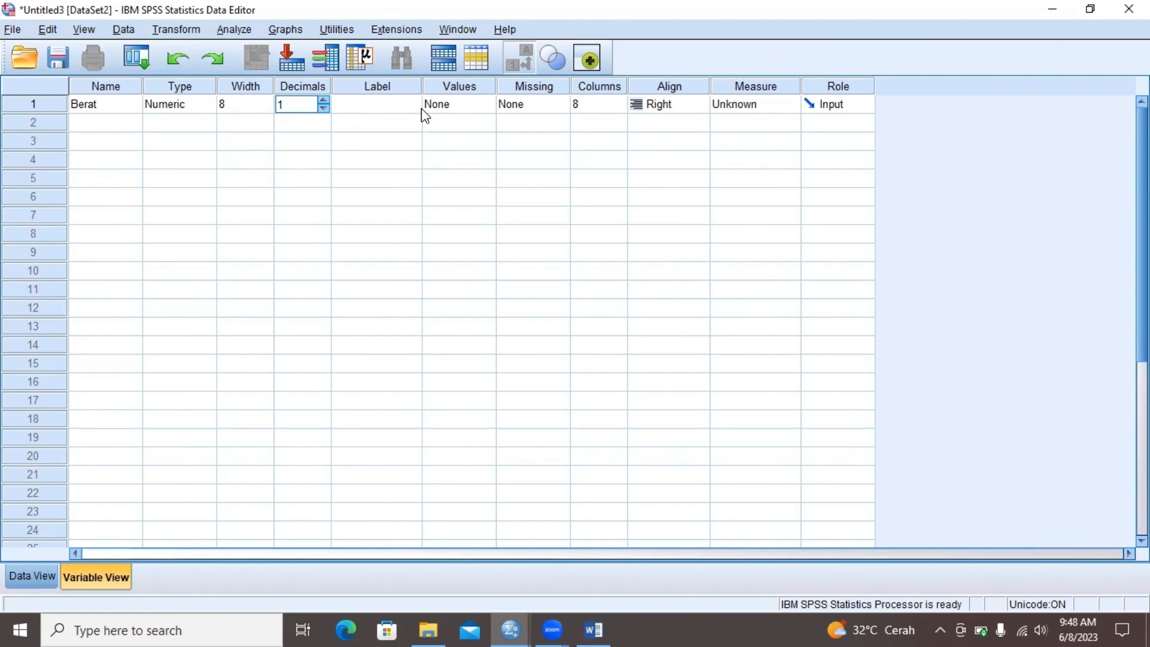
{"action": "left_click", "coordinate": [737, 105]}
{"action": "left_click", "coordinate": [744, 122]}
Step: Look up the weight table in the Word document and enter 150,0 and 152,5 in the first two Berat rows in SPSS
{"action": "left_click", "coordinate": [593, 630]}
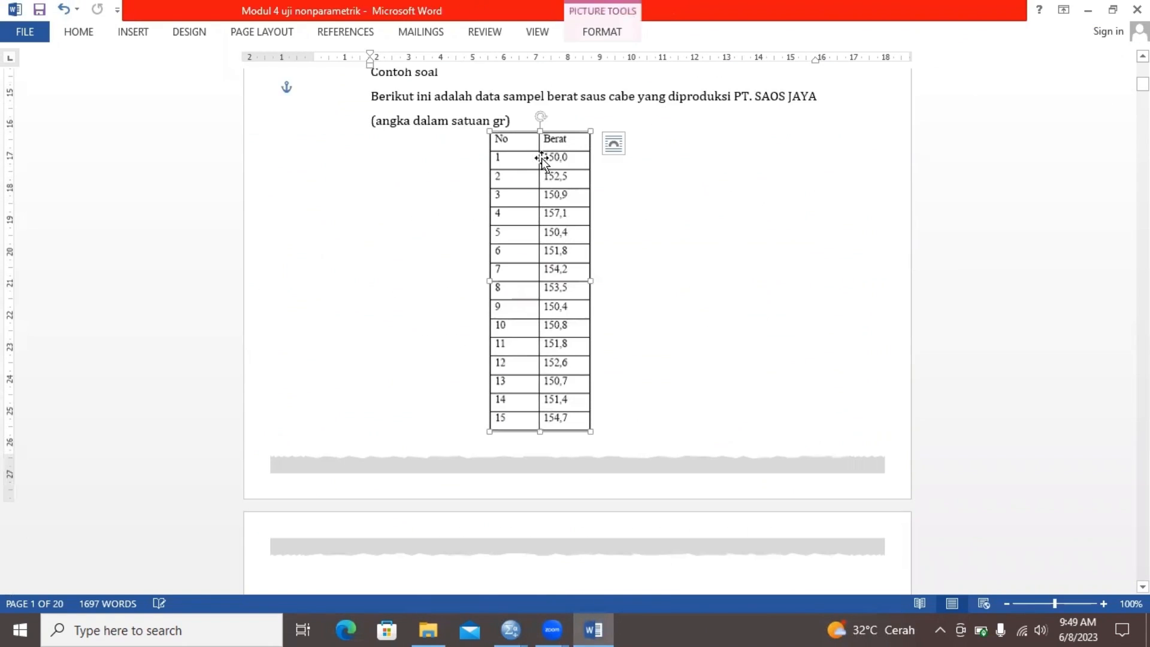
{"action": "left_click_drag", "start_coordinate": [541, 157], "coordinate": [565, 167]}
{"action": "left_click", "coordinate": [510, 630]}
{"action": "left_click", "coordinate": [432, 551]}
{"action": "left_click", "coordinate": [33, 577]}
{"action": "left_click", "coordinate": [116, 127]}
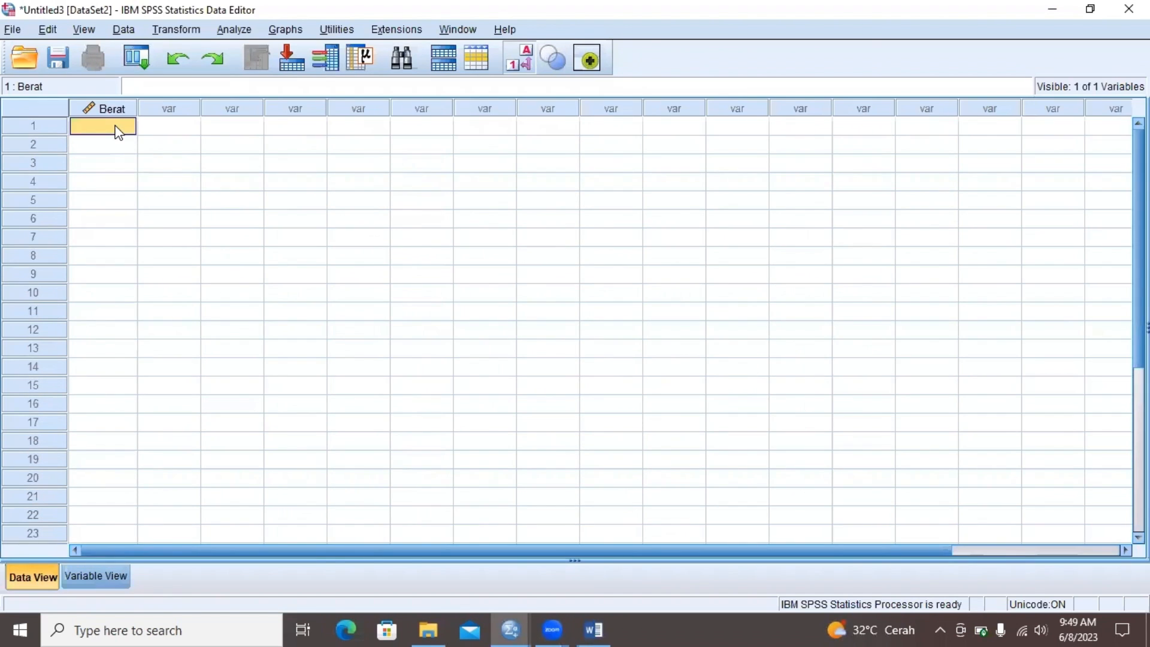
{"action": "type", "text": "150,0"}
{"action": "key", "text": "Return"}
{"action": "type", "text": "152,5"}
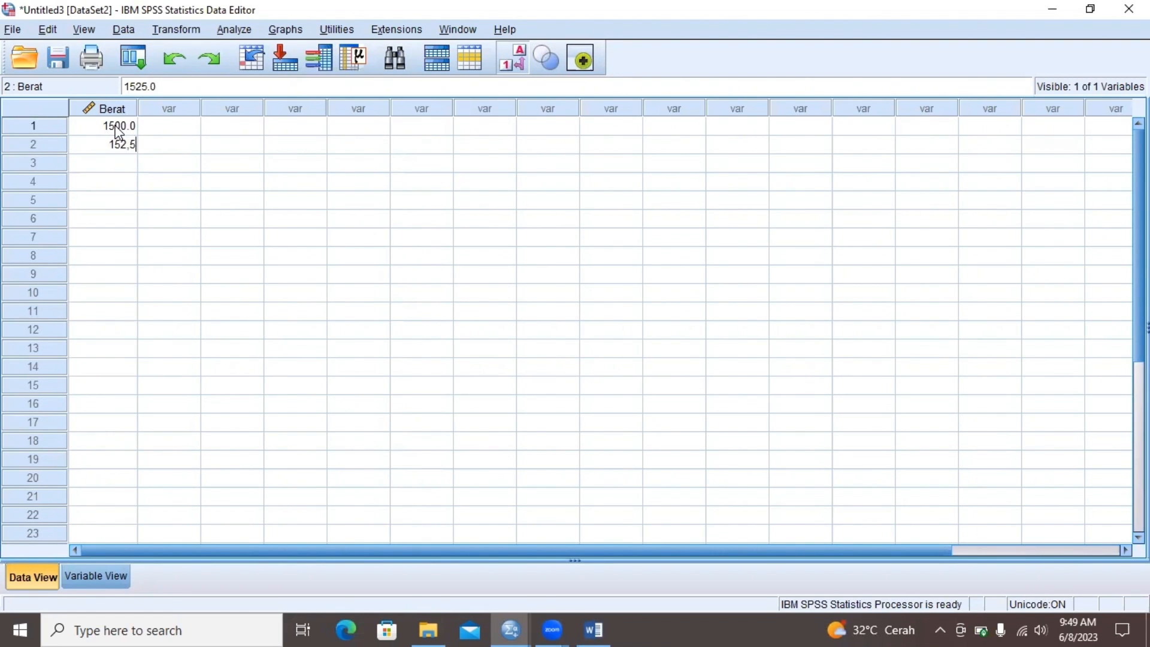
Step: Correct the first Berat value to 150.0 and try to correct the second to 152.5
{"action": "left_click", "coordinate": [116, 126]}
{"action": "left_click", "coordinate": [147, 88]}
{"action": "key", "text": "BackSpace"}
{"action": "key", "text": "Return"}
{"action": "left_click", "coordinate": [151, 88]}
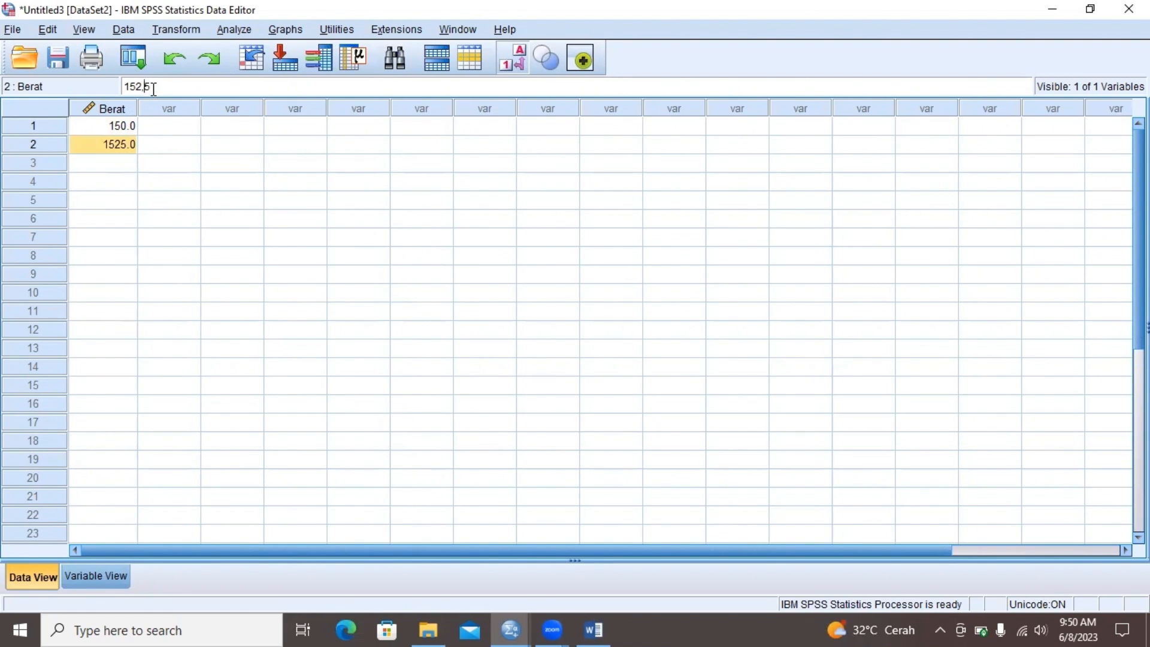
{"action": "key", "text": "Return"}
Step: Enter 150.9 and 157.1 in rows 3 and 4 of the Berat column
{"action": "type", "text": "150,9"}
{"action": "key", "text": "Return"}
{"action": "key", "text": "Up"}
{"action": "left_click", "coordinate": [151, 87]}
{"action": "key", "text": "BackSpace"}
{"action": "key", "text": "BackSpace"}
{"action": "key", "text": "BackSpace"}
{"action": "key", "text": "BackSpace"}
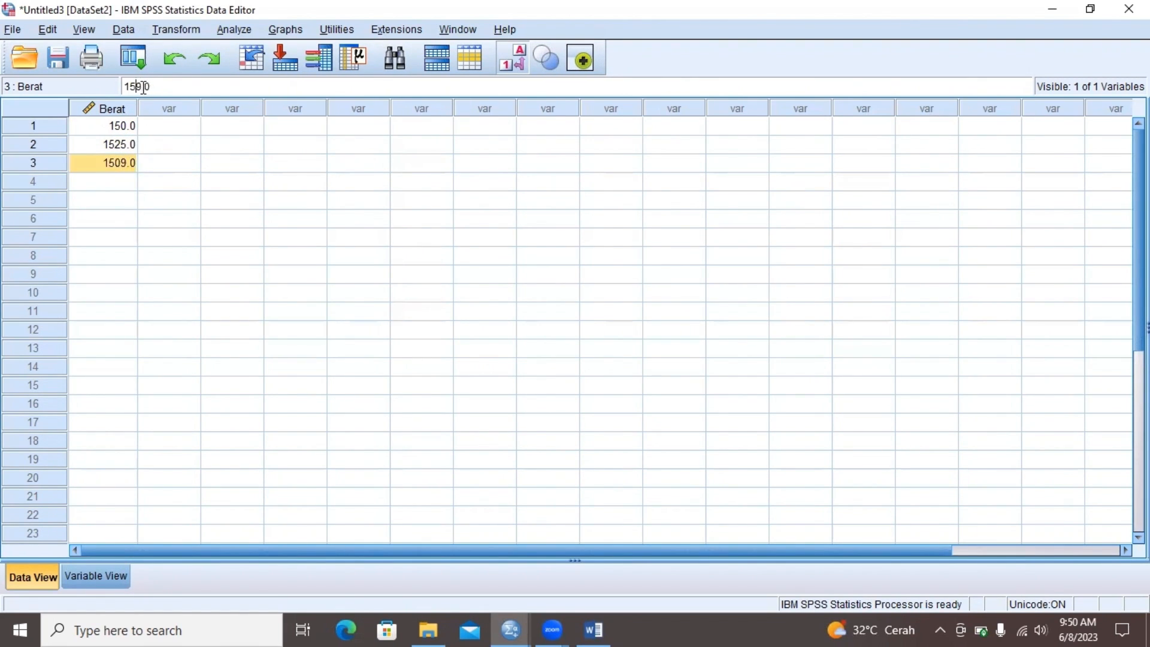
{"action": "type", "text": "0,9"}
{"action": "key", "text": "Return"}
{"action": "type", "text": "157,1"}
{"action": "key", "text": "Return"}
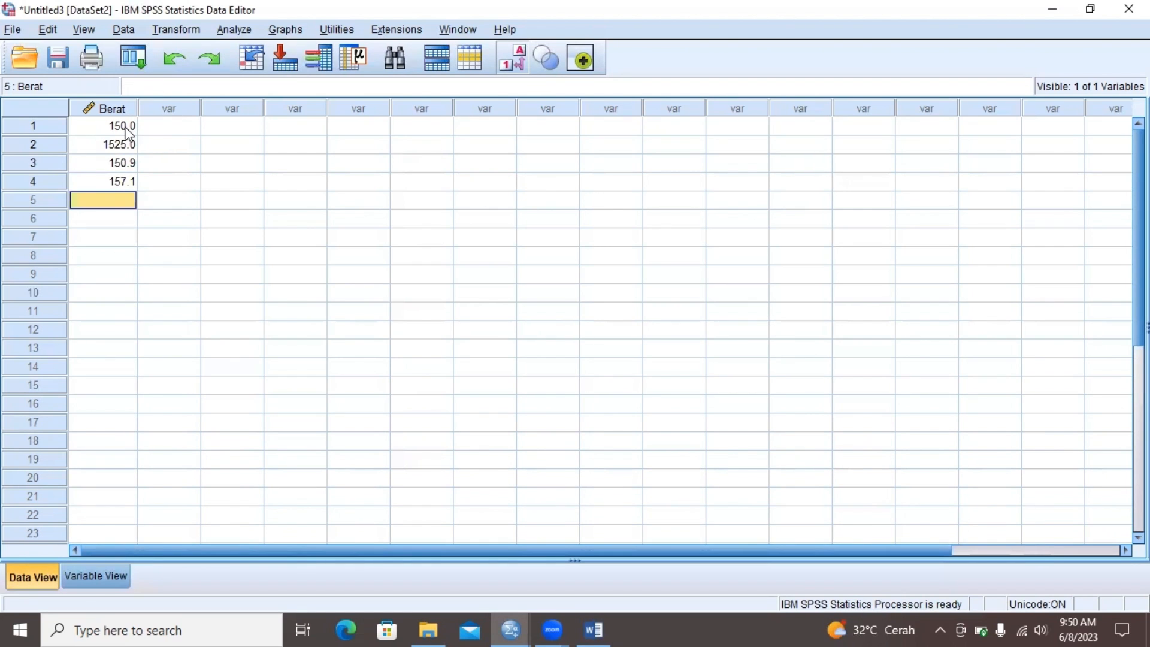
Step: Correct the Berat value in row 2 to 152.5
{"action": "left_click", "coordinate": [122, 145]}
{"action": "left_click", "coordinate": [157, 86]}
{"action": "key", "text": "BackSpace"}
{"action": "key", "text": "BackSpace"}
{"action": "key", "text": "BackSpace"}
{"action": "type", "text": ",5"}
{"action": "key", "text": "Return"}
Step: Enter 150.4, 151.8 and 154.2 in rows 5 to 7 of the Berat column
{"action": "key", "text": "Down"}
{"action": "key", "text": "Down"}
{"action": "type", "text": "150.4"}
{"action": "key", "text": "Return"}
{"action": "type", "text": "151.8"}
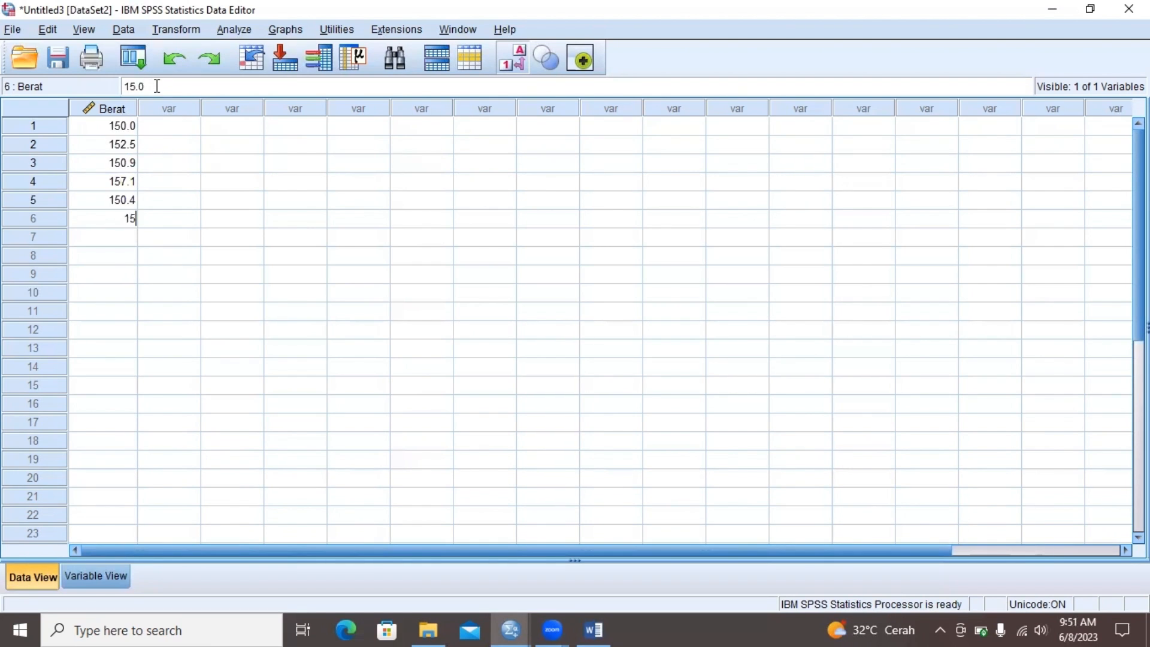
{"action": "key", "text": "Return"}
{"action": "type", "text": "154.2"}
{"action": "key", "text": "Return"}
Step: Enter 153.5, 150.4, 150.8, 151.8, 152.6, 150.7, 151.4 and 154.7 in rows 8 to 15 of the Berat column
{"action": "type", "text": "153.5 150.4"}
{"action": "key", "text": "Return"}
{"action": "type", "text": "150.8"}
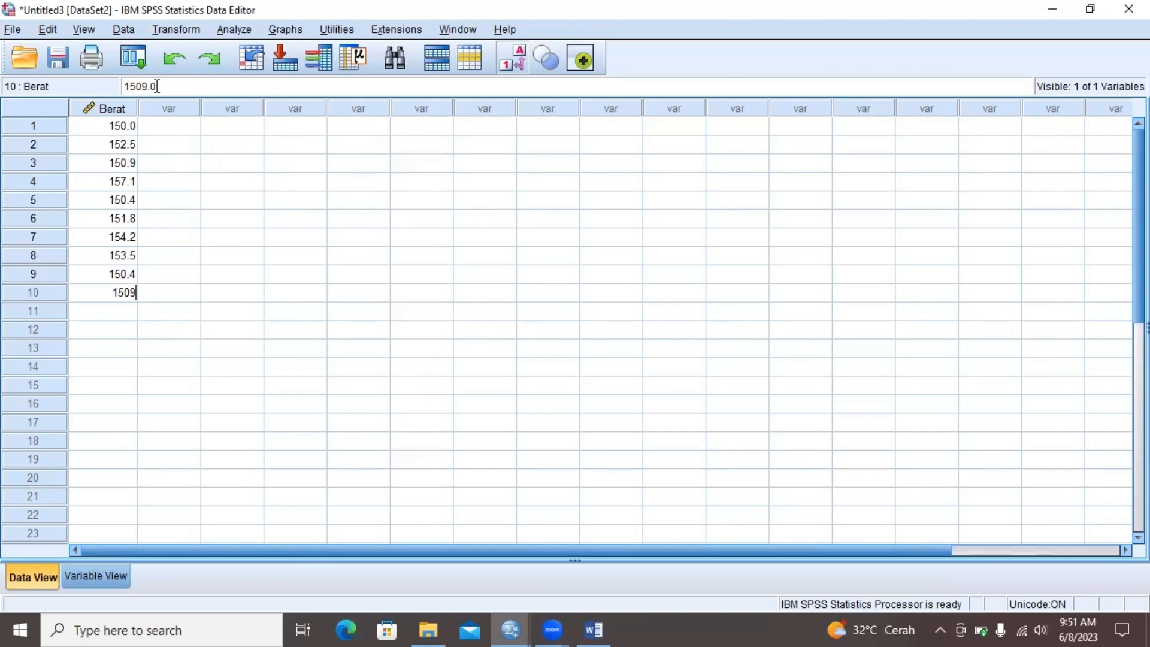
{"action": "key", "text": "Return"}
{"action": "type", "text": "151.8"}
{"action": "key", "text": "Return"}
{"action": "type", "text": "1"}
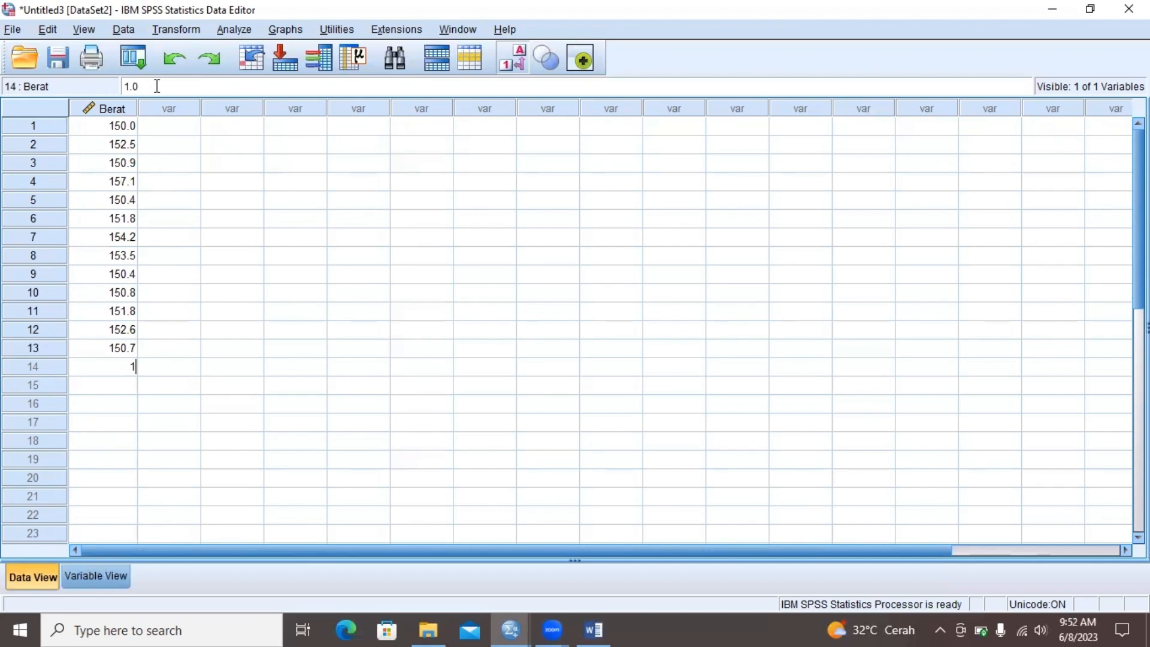
{"action": "type", "text": "52.6 150.7 151.4 154.7"}
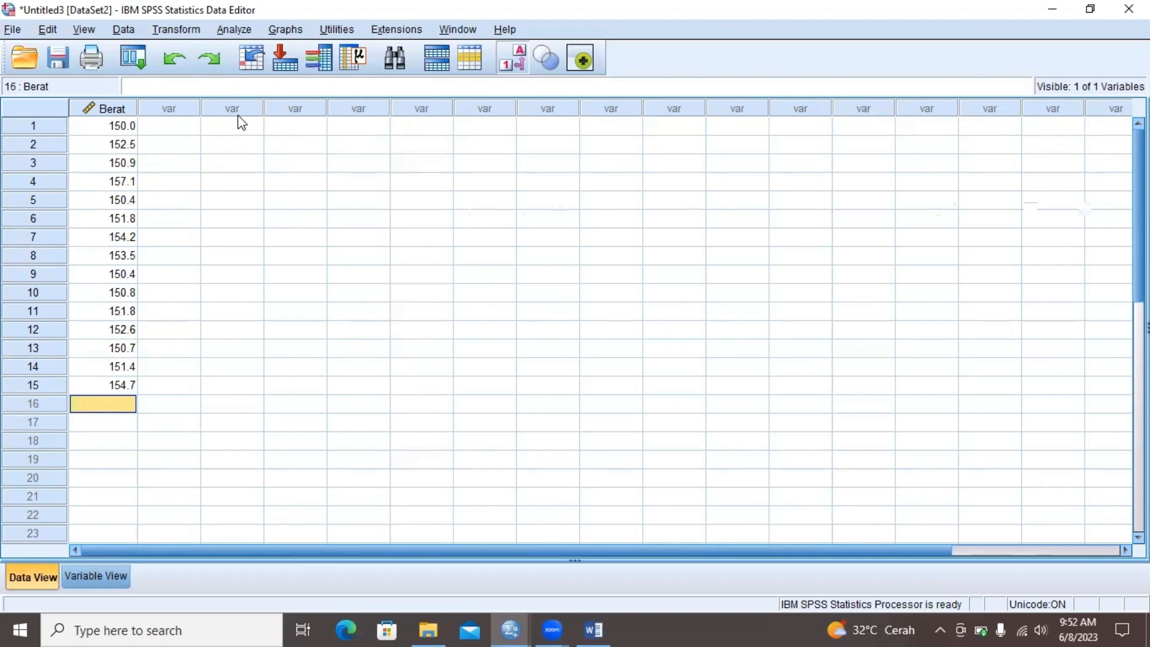
Step: Run a legacy one-sample Kolmogorov-Smirnov test on Berat against the Normal distribution
{"action": "left_click", "coordinate": [243, 30]}
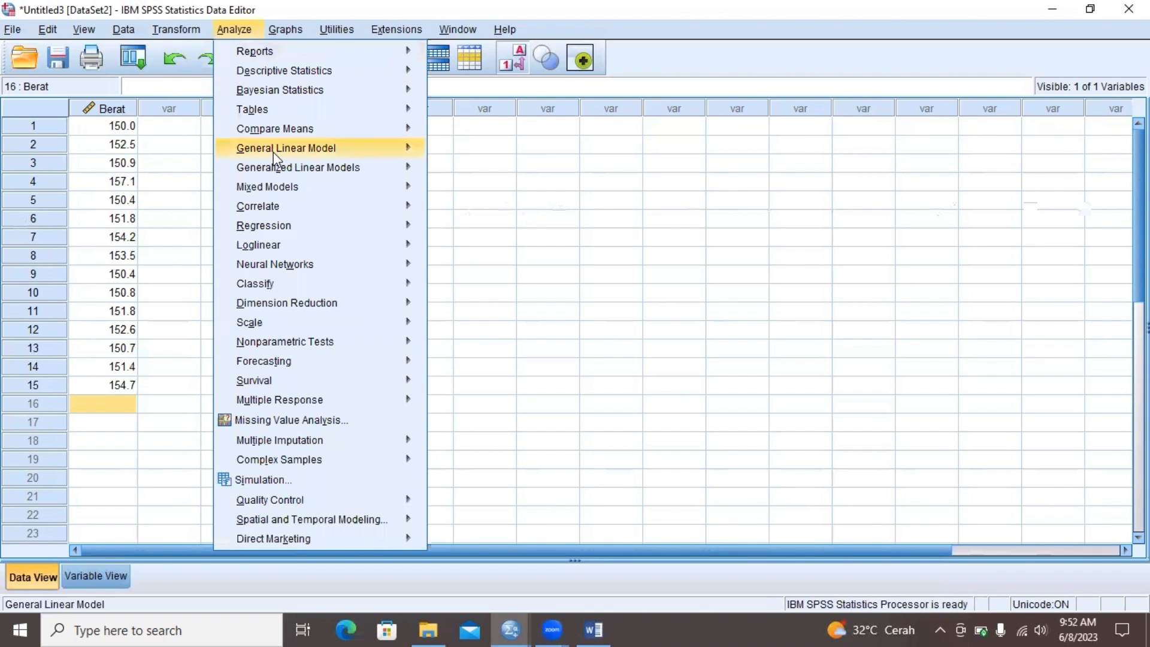
{"action": "mouse_move", "coordinate": [297, 347]}
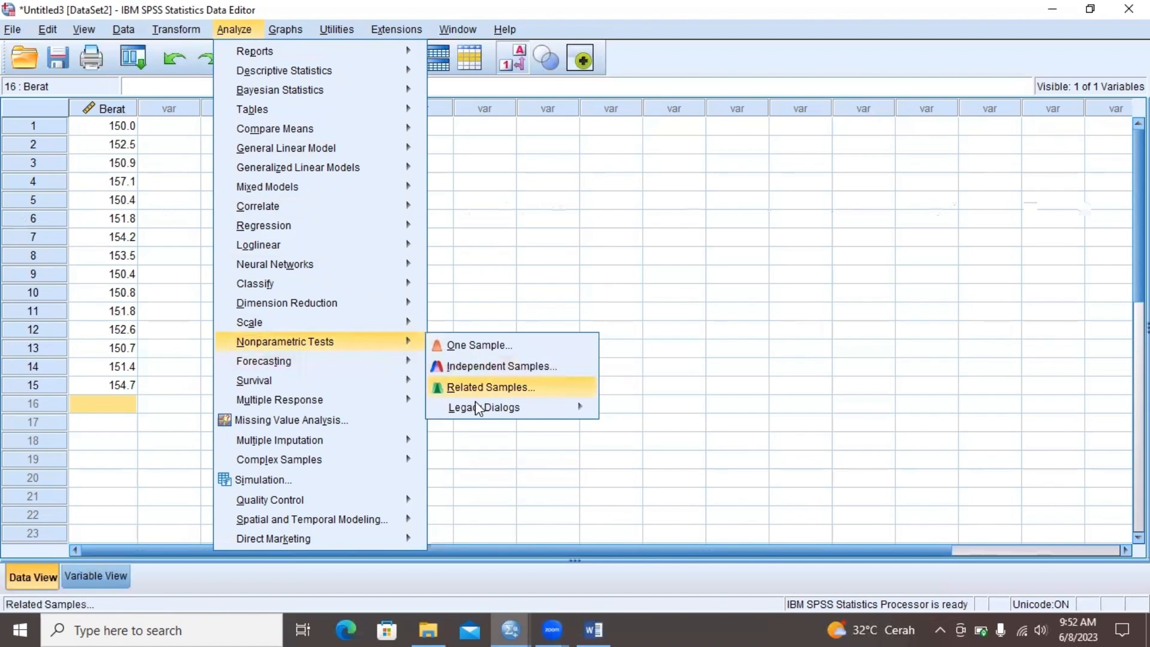
{"action": "mouse_move", "coordinate": [475, 412]}
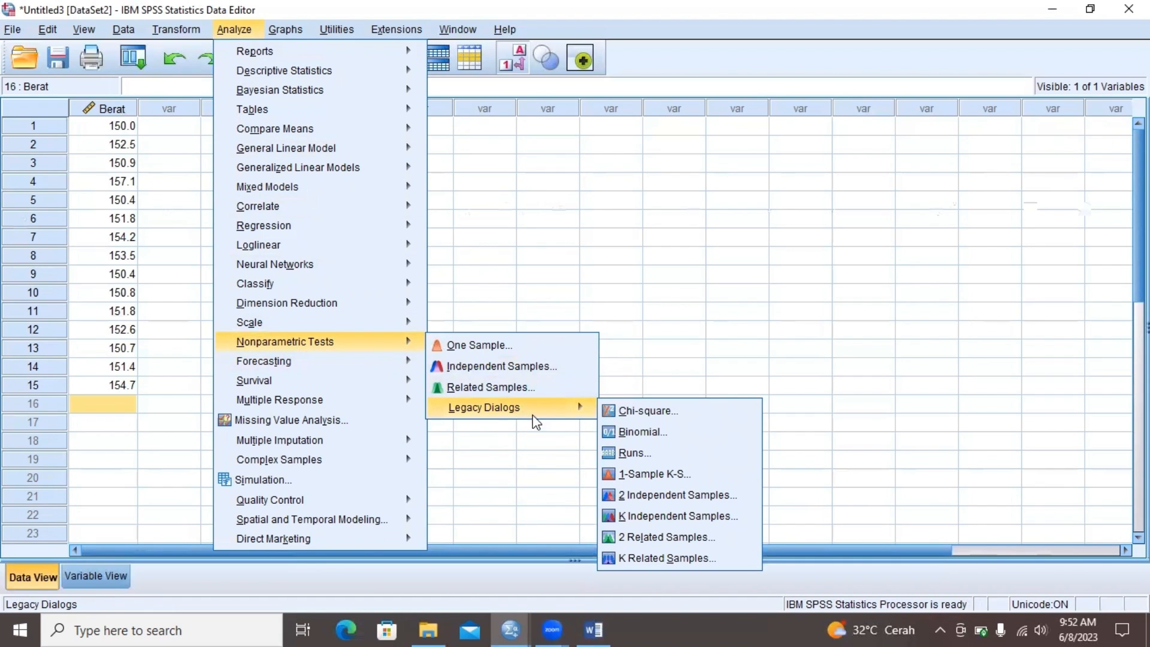
{"action": "left_click", "coordinate": [628, 473]}
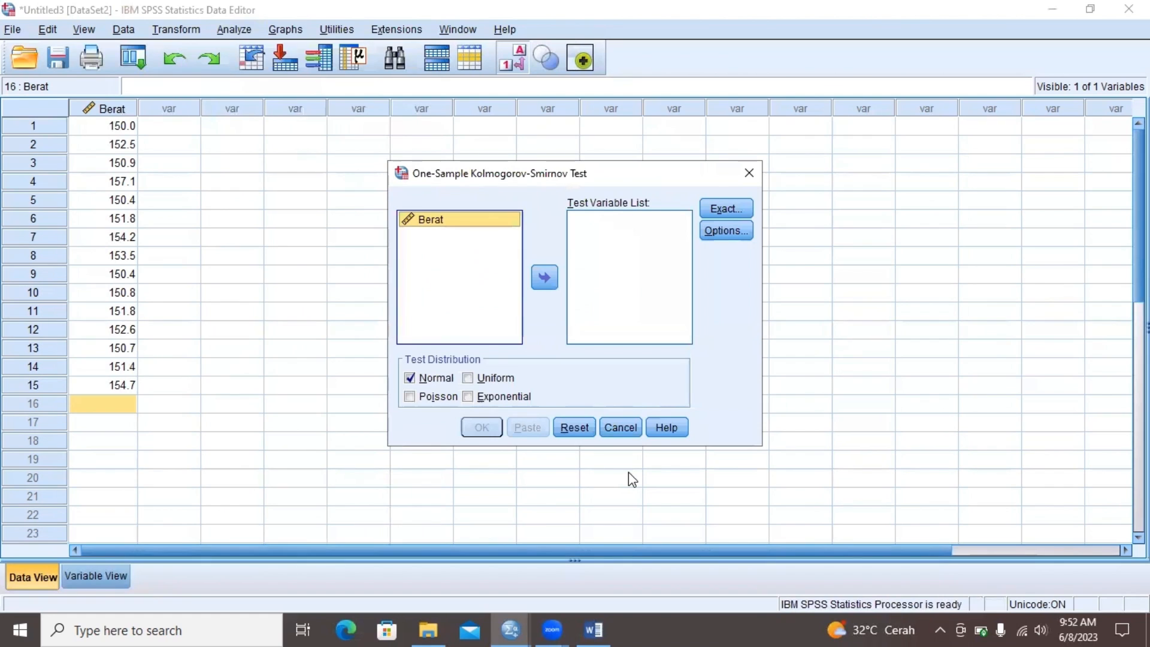
{"action": "left_click", "coordinate": [536, 277]}
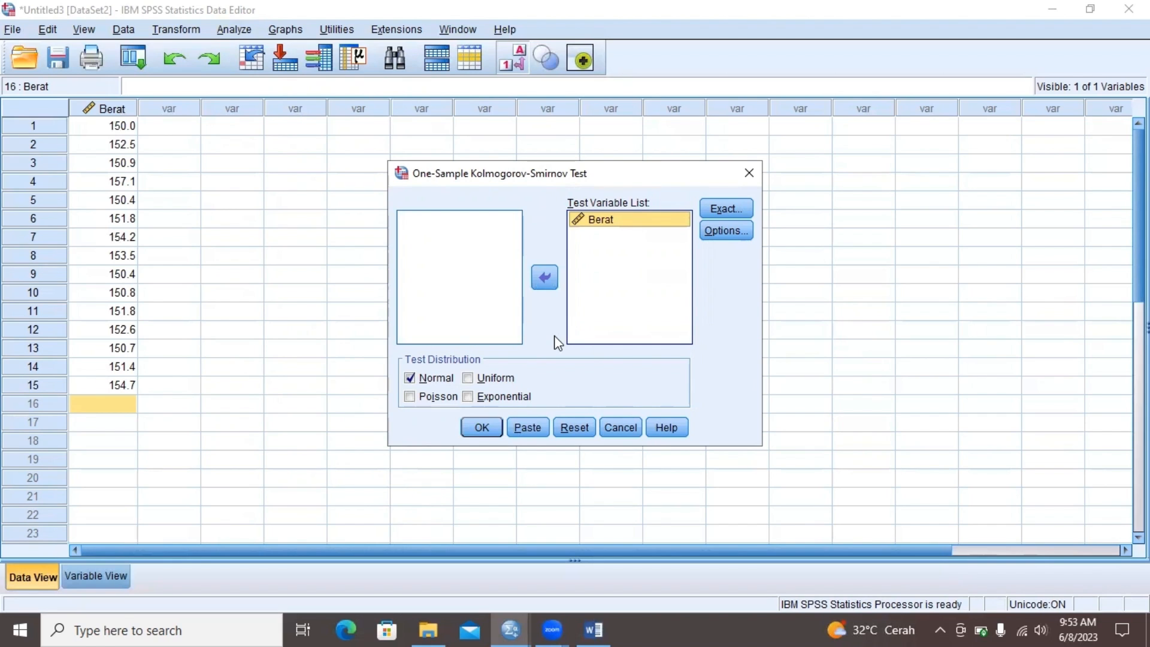
{"action": "left_click", "coordinate": [469, 433]}
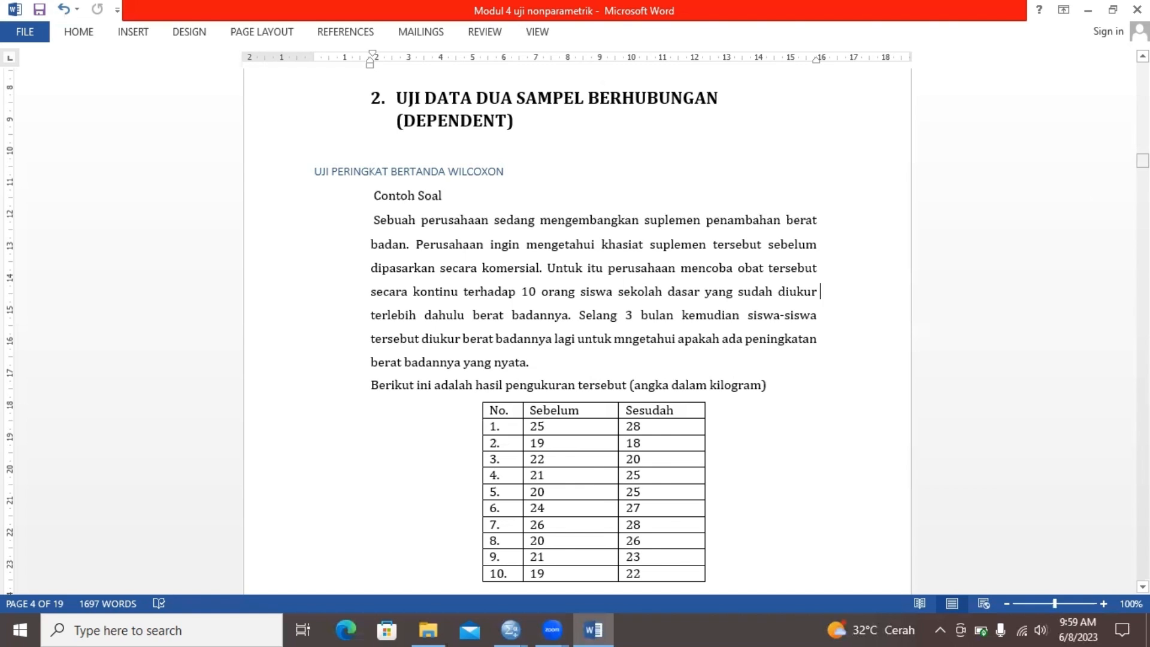
Step: Switch to the empty Untitled4 dataset in SPSS and create the variables Sebelum and Sesudah
{"action": "mouse_move", "coordinate": [1142, 161]}
{"action": "left_mouse_down"}
{"action": "mouse_move", "coordinate": [1142, 175]}
{"action": "mouse_move", "coordinate": [1142, 161]}
{"action": "left_mouse_up"}
{"action": "mouse_move", "coordinate": [509, 629]}
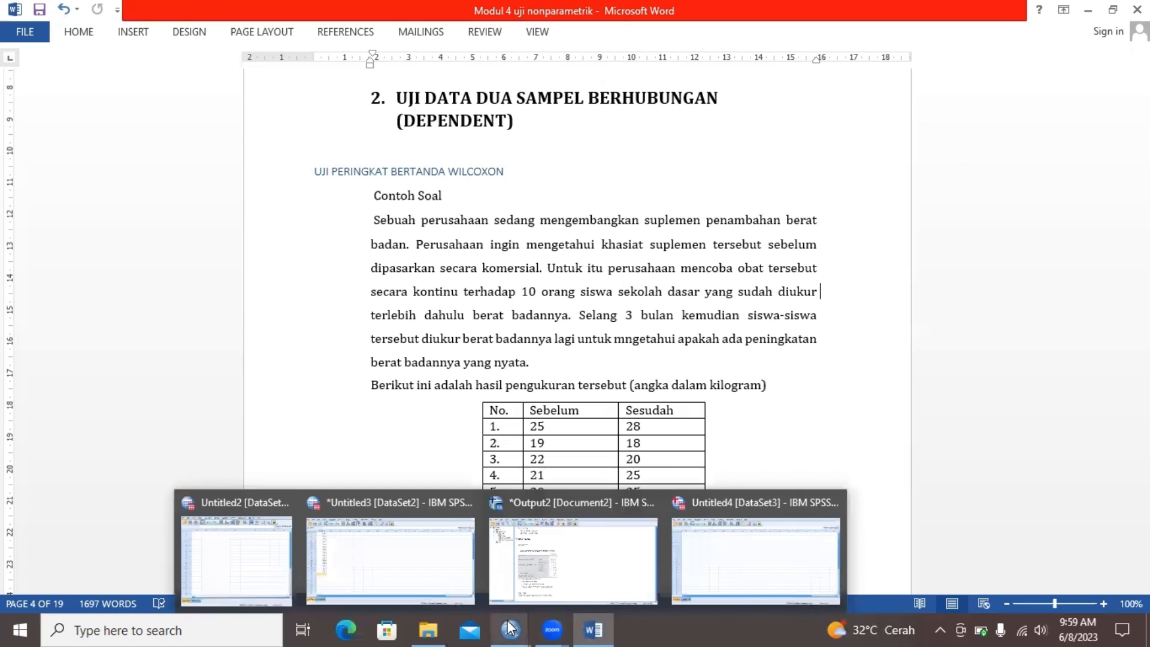
{"action": "left_click", "coordinate": [763, 555]}
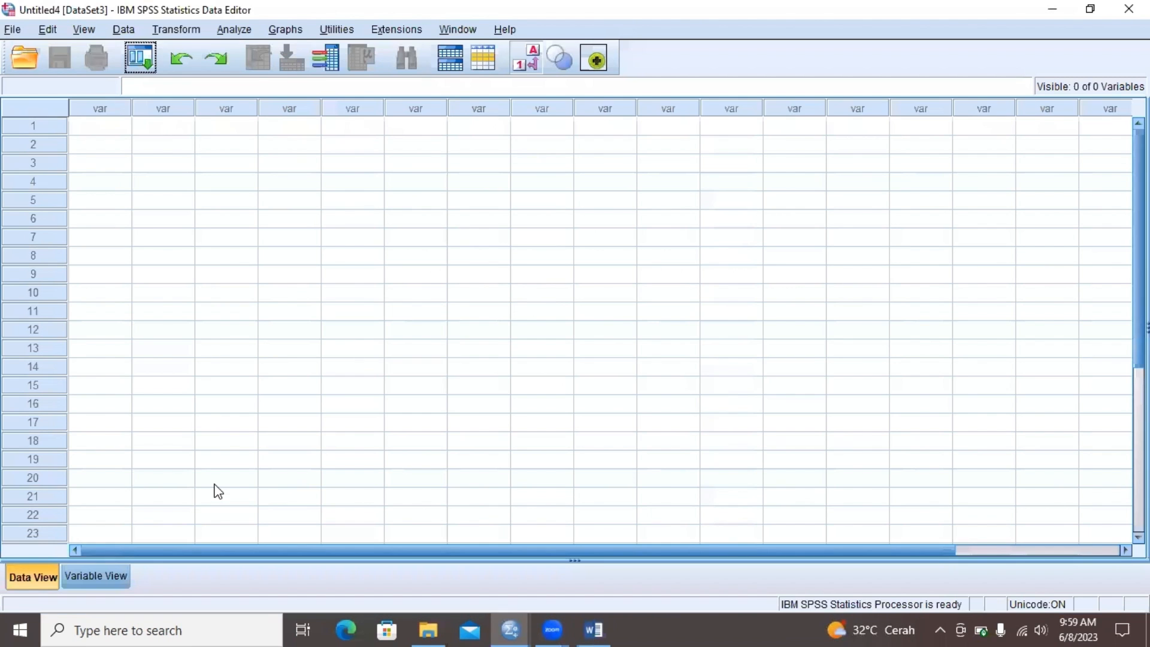
{"action": "left_click", "coordinate": [84, 583]}
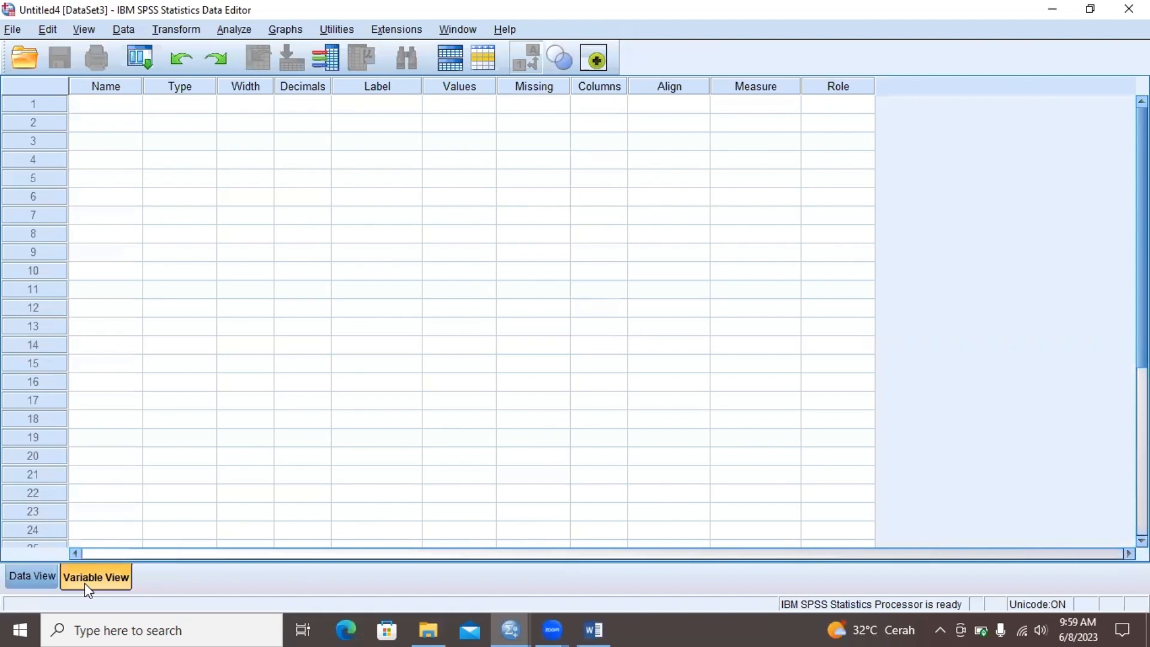
{"action": "left_click", "coordinate": [117, 108]}
{"action": "type", "text": "Sebelum"}
{"action": "key", "text": "Return"}
{"action": "type", "text": "Sesudah"}
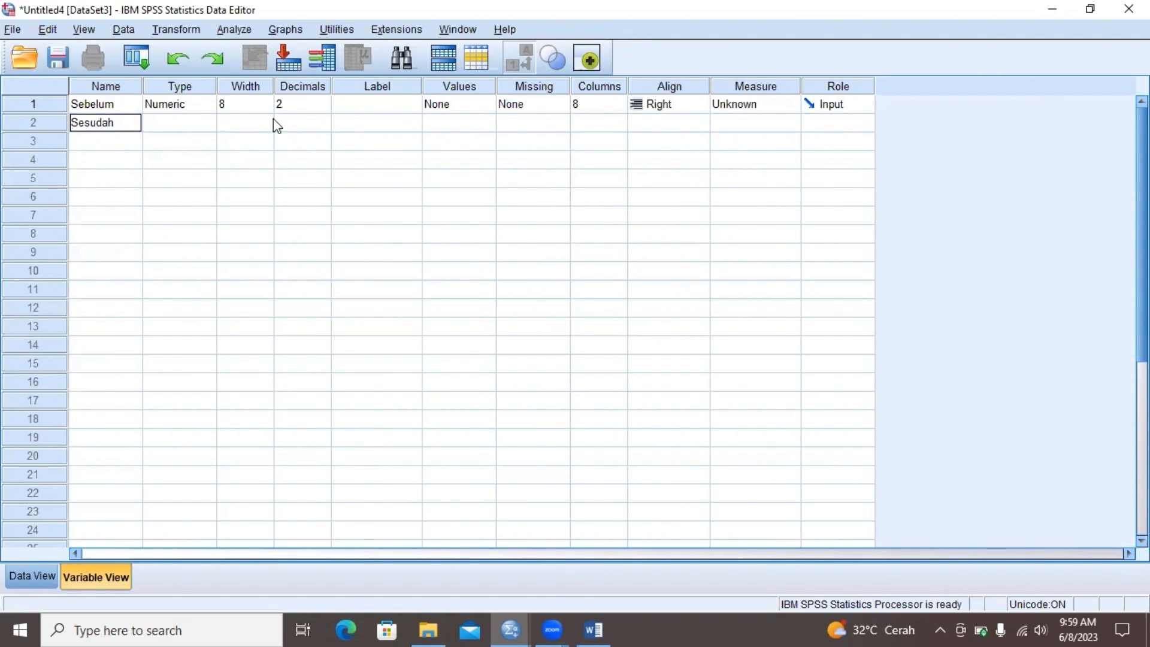
Step: Set the decimals of both Sebelum and Sesudah to 0
{"action": "left_click", "coordinate": [285, 104]}
{"action": "type", "text": "0"}
{"action": "left_click", "coordinate": [292, 123]}
{"action": "key", "text": "BackSpace"}
{"action": "type", "text": "0"}
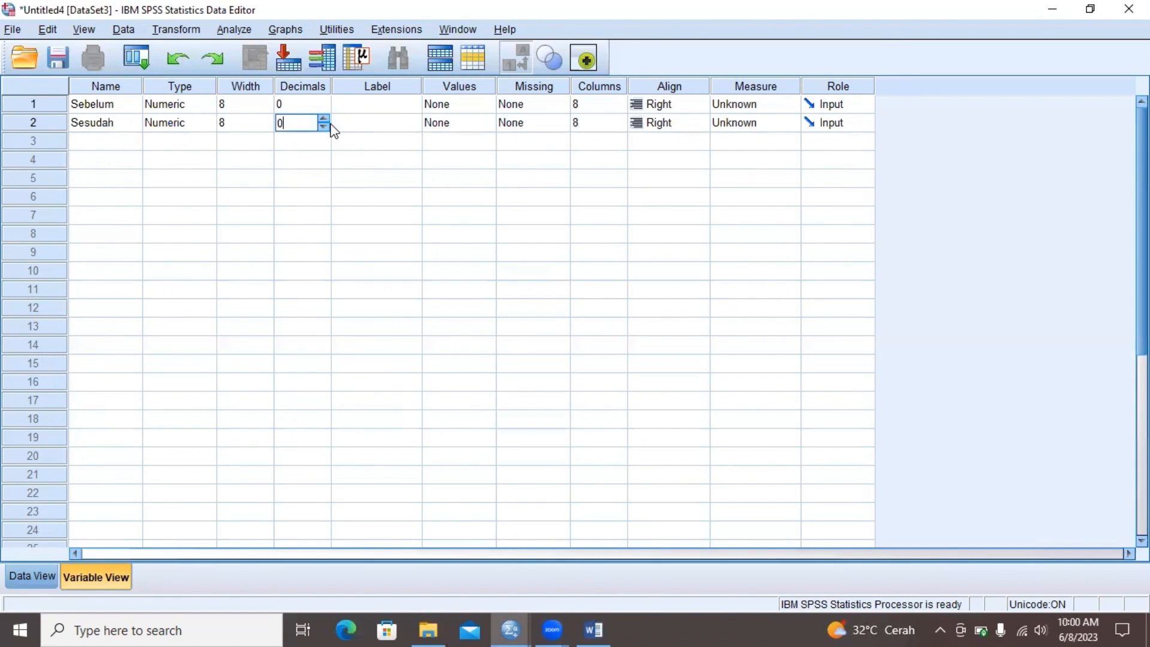
Step: Set the alignment of Sebelum and Sesudah to Left and their measure to Scale
{"action": "left_click", "coordinate": [697, 105]}
{"action": "left_click", "coordinate": [657, 122]}
{"action": "left_click", "coordinate": [699, 123]}
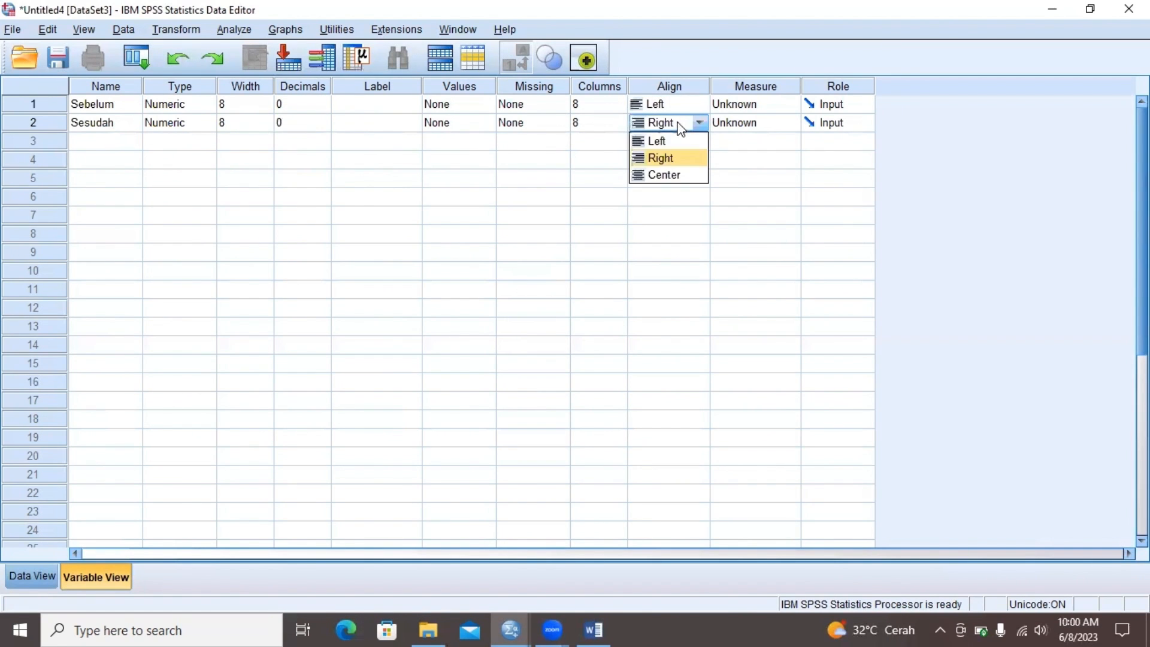
{"action": "left_click", "coordinate": [657, 141]}
{"action": "left_click", "coordinate": [749, 104]}
{"action": "left_click", "coordinate": [743, 122]}
{"action": "left_click", "coordinate": [749, 122]}
{"action": "left_click", "coordinate": [742, 141]}
Step: Paste the copied before-and-after weights into the Sebelum and Sesudah columns, starting at row 1
{"action": "left_click", "coordinate": [32, 577]}
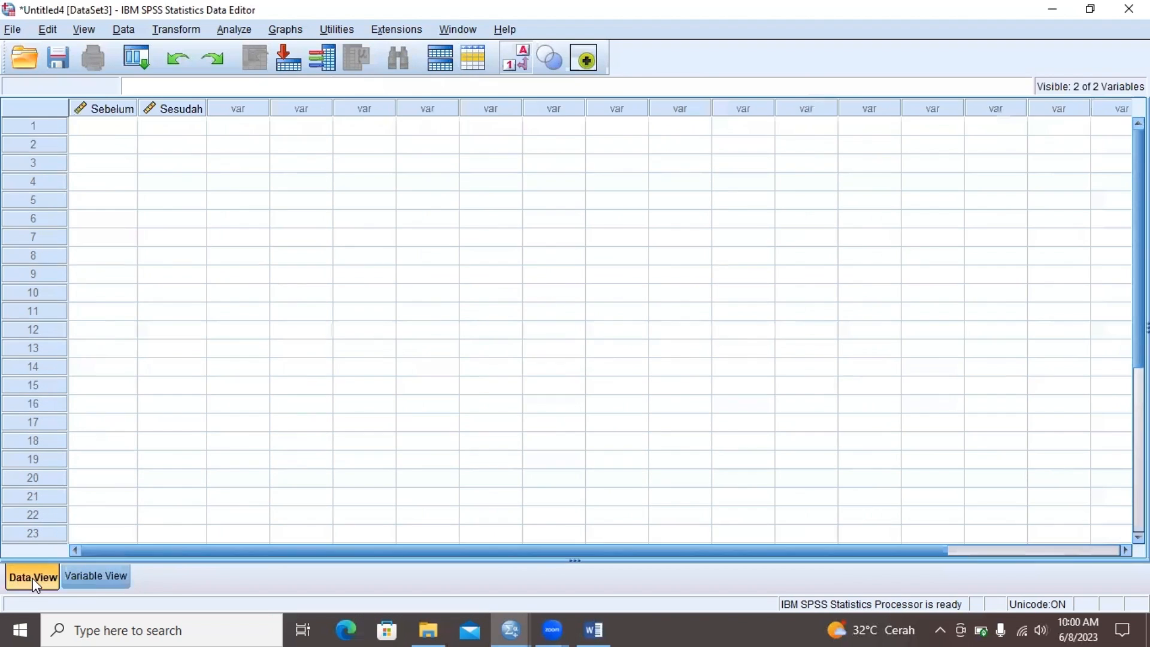
{"action": "left_click", "coordinate": [86, 127]}
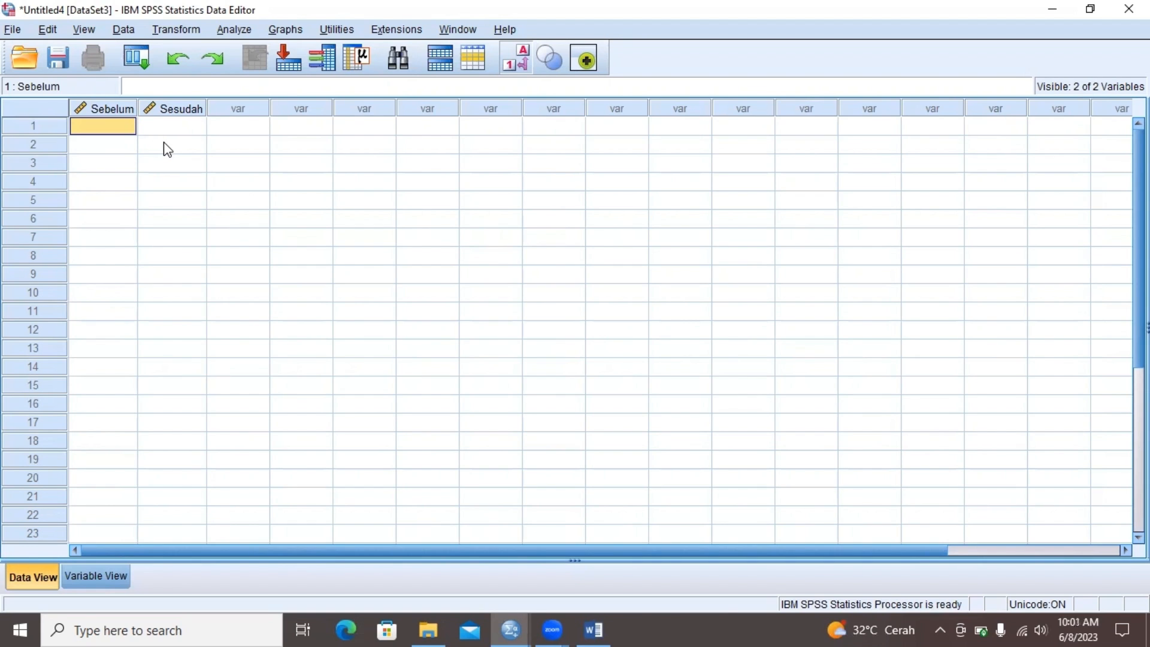
{"action": "key", "text": "ctrl+v"}
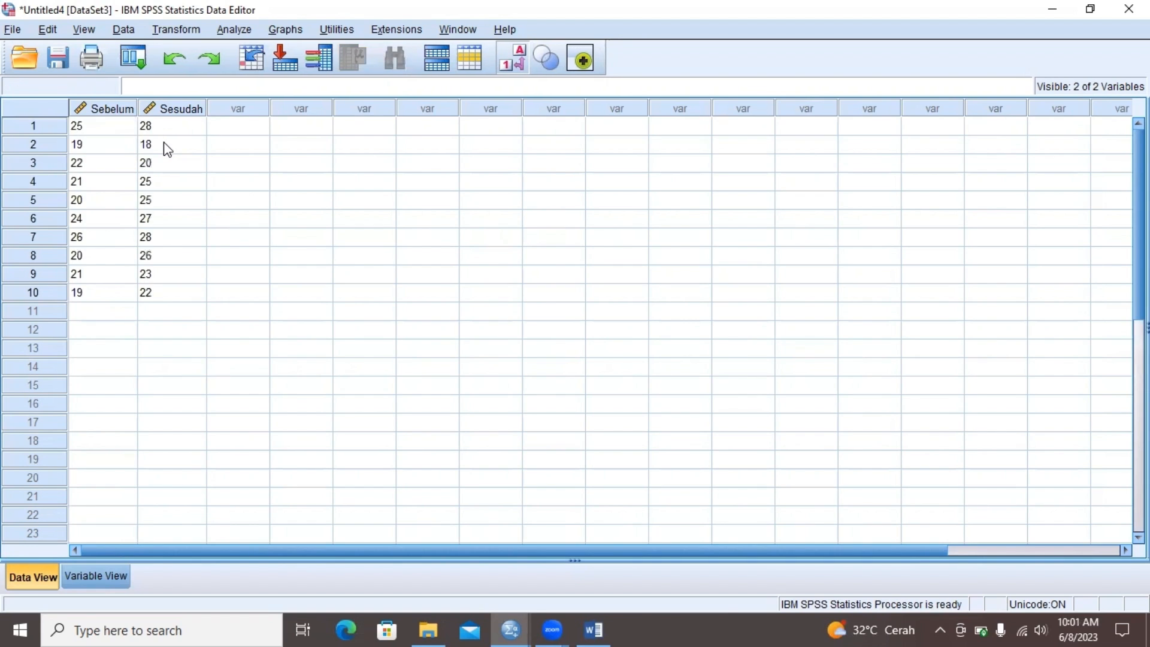
Step: Set up a legacy two-related-samples Wilcoxon test with Sebelum and Sesudah as the test pair
{"action": "left_click", "coordinate": [235, 30]}
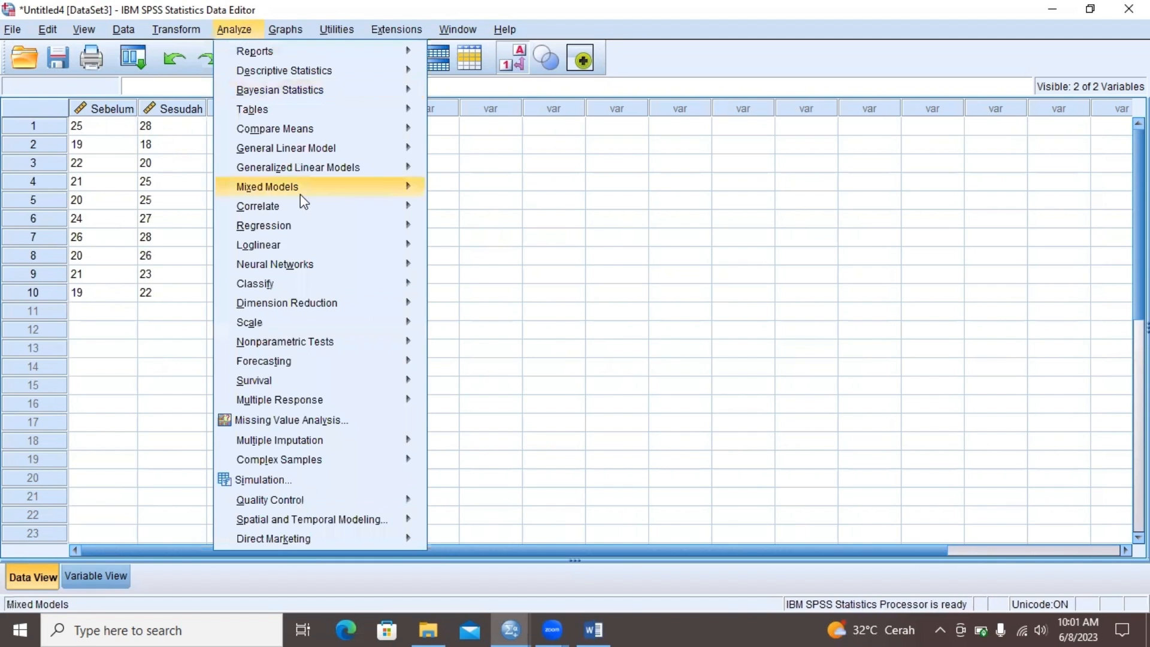
{"action": "mouse_move", "coordinate": [302, 348]}
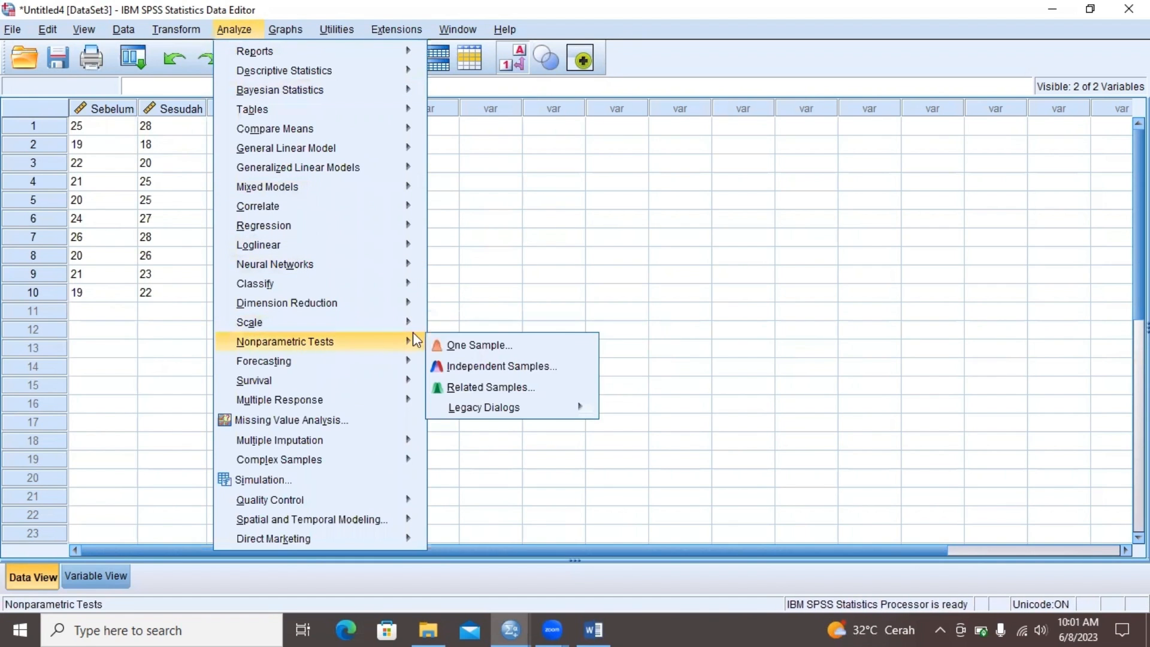
{"action": "mouse_move", "coordinate": [402, 350]}
{"action": "mouse_move", "coordinate": [479, 414]}
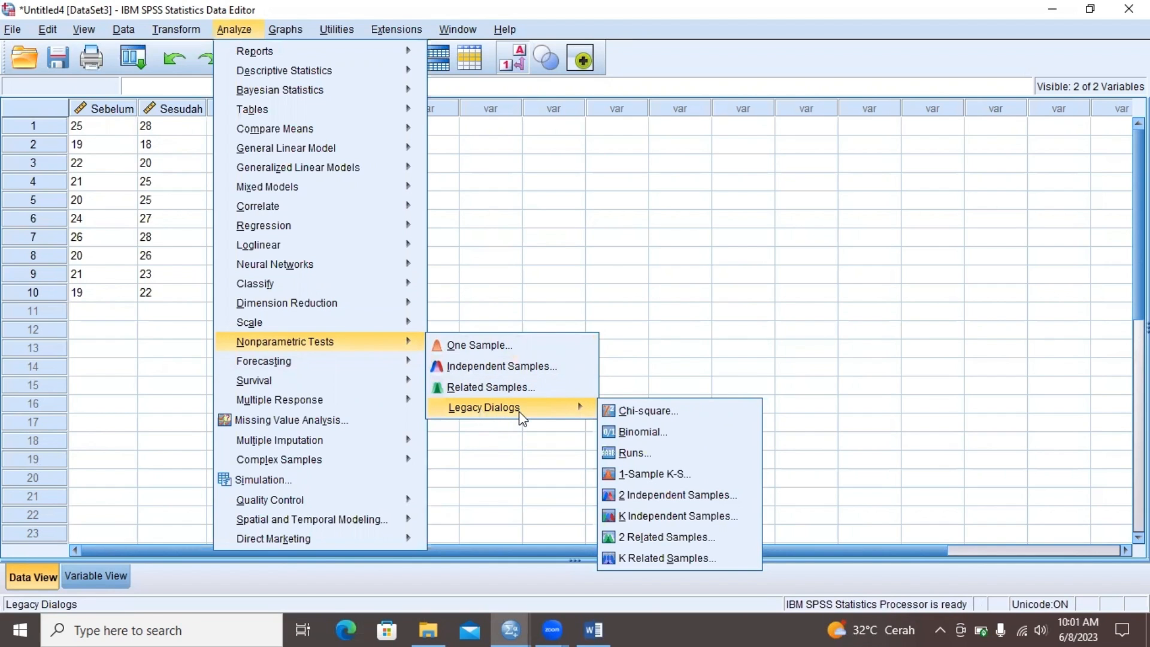
{"action": "left_click", "coordinate": [627, 539]}
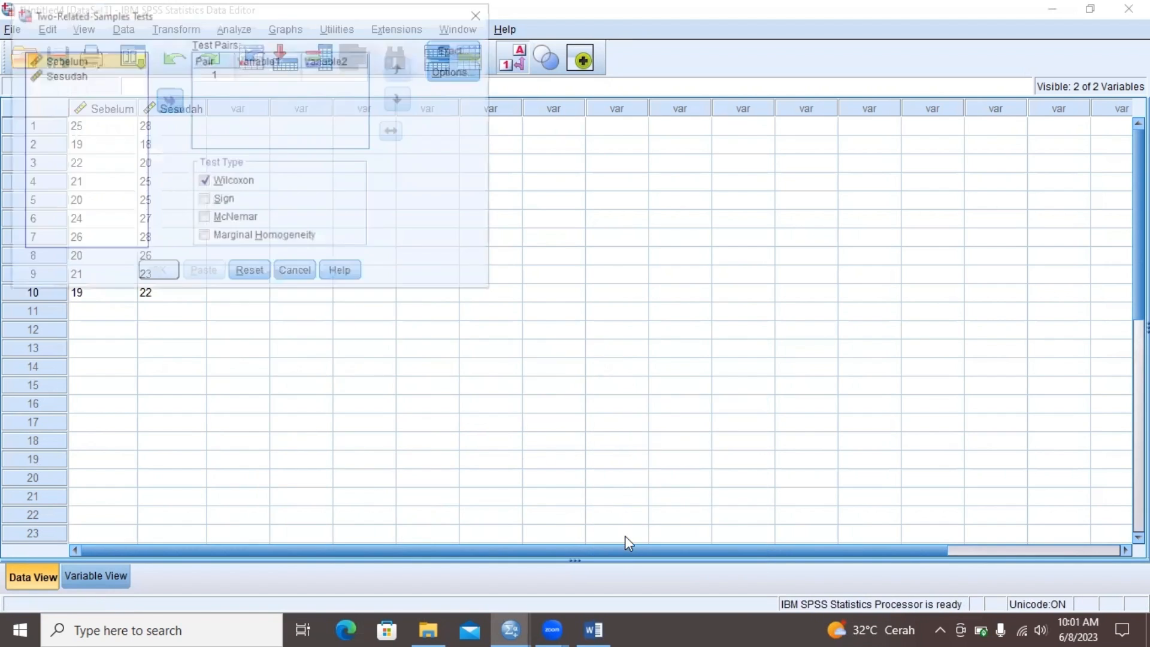
{"action": "left_click", "coordinate": [166, 97]}
{"action": "left_click", "coordinate": [103, 74]}
{"action": "left_click", "coordinate": [165, 99]}
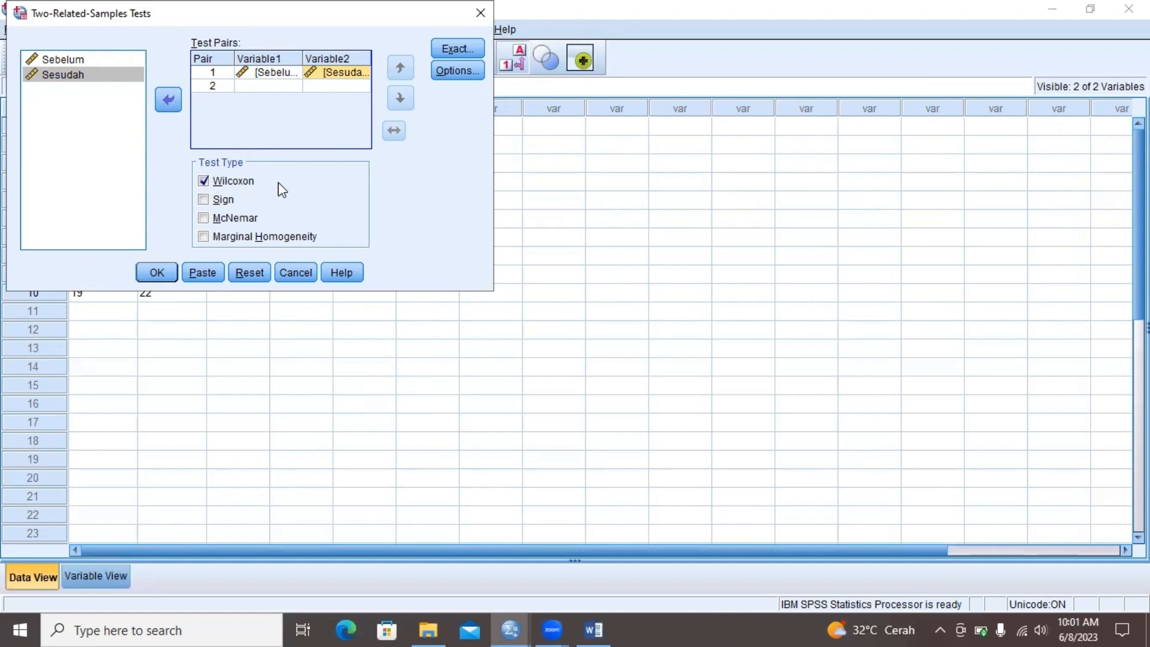
Step: Run the configured Wilcoxon test on the Sebelum and Sesudah pair
{"action": "left_click", "coordinate": [157, 273]}
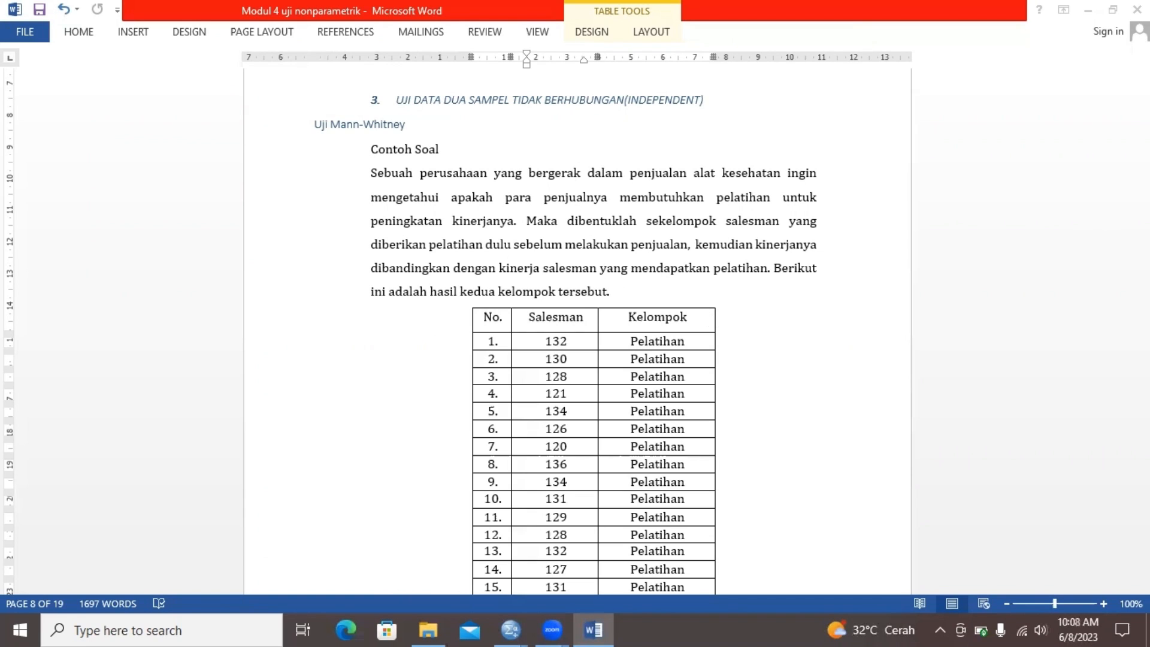
Step: Switch from the module's Mann-Whitney example in Word to the empty Untitled2 dataset in SPSS
{"action": "left_click", "coordinate": [1097, 152]}
{"action": "left_click", "coordinate": [818, 197]}
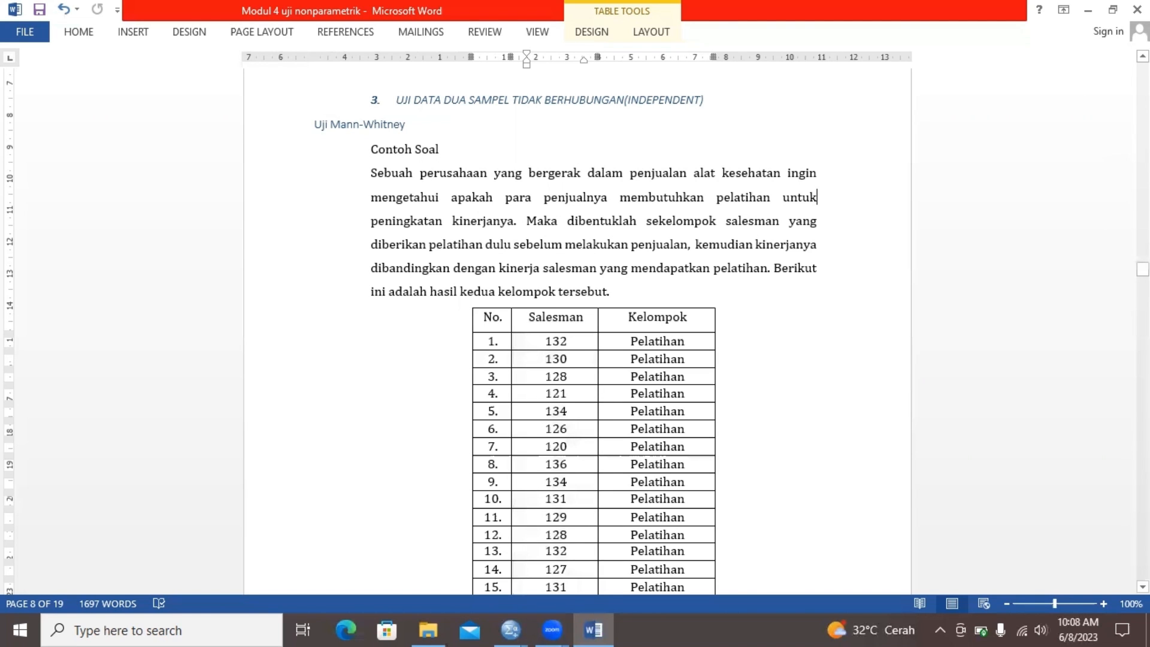
{"action": "mouse_move", "coordinate": [1143, 269]}
{"action": "left_mouse_down"}
{"action": "mouse_move", "coordinate": [1143, 284]}
{"action": "mouse_move", "coordinate": [1143, 270]}
{"action": "left_mouse_up"}
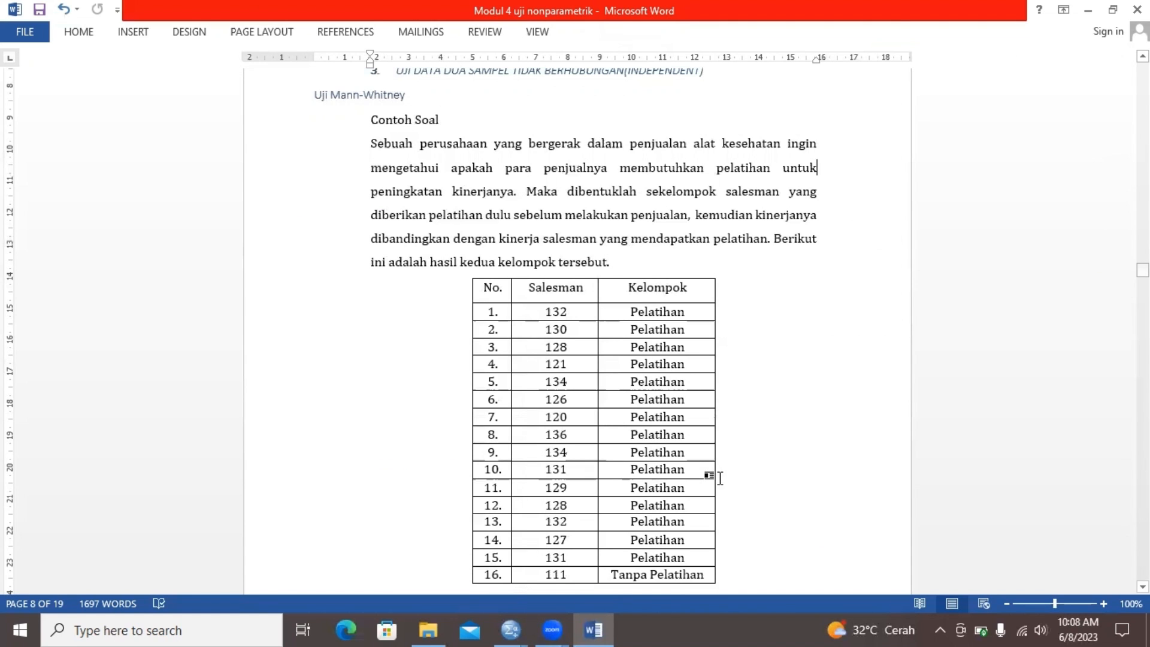
{"action": "left_click", "coordinate": [514, 623]}
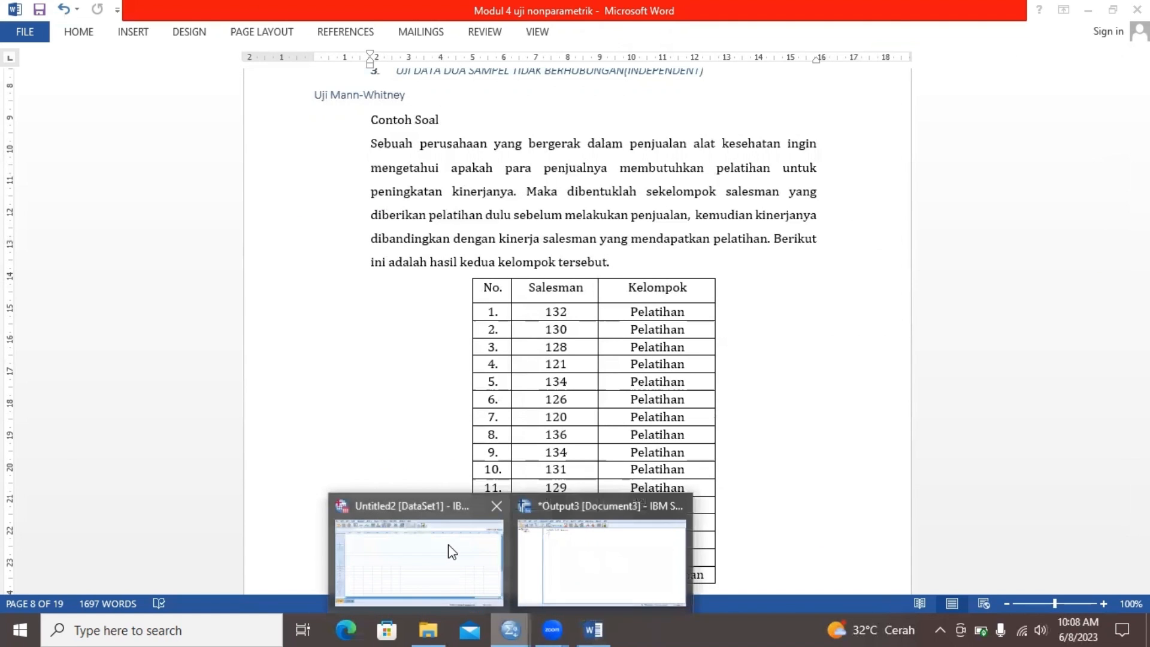
{"action": "left_click", "coordinate": [450, 550]}
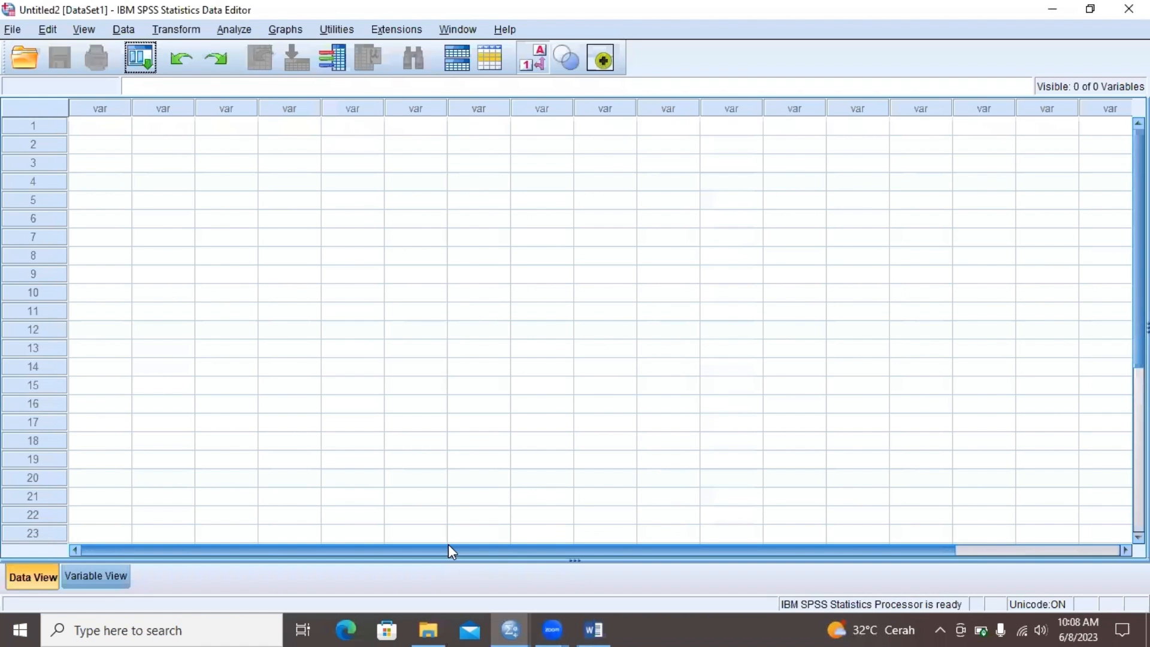
Step: Define two variables named Salesman and Kelompok in the empty dataset
{"action": "left_click", "coordinate": [78, 576]}
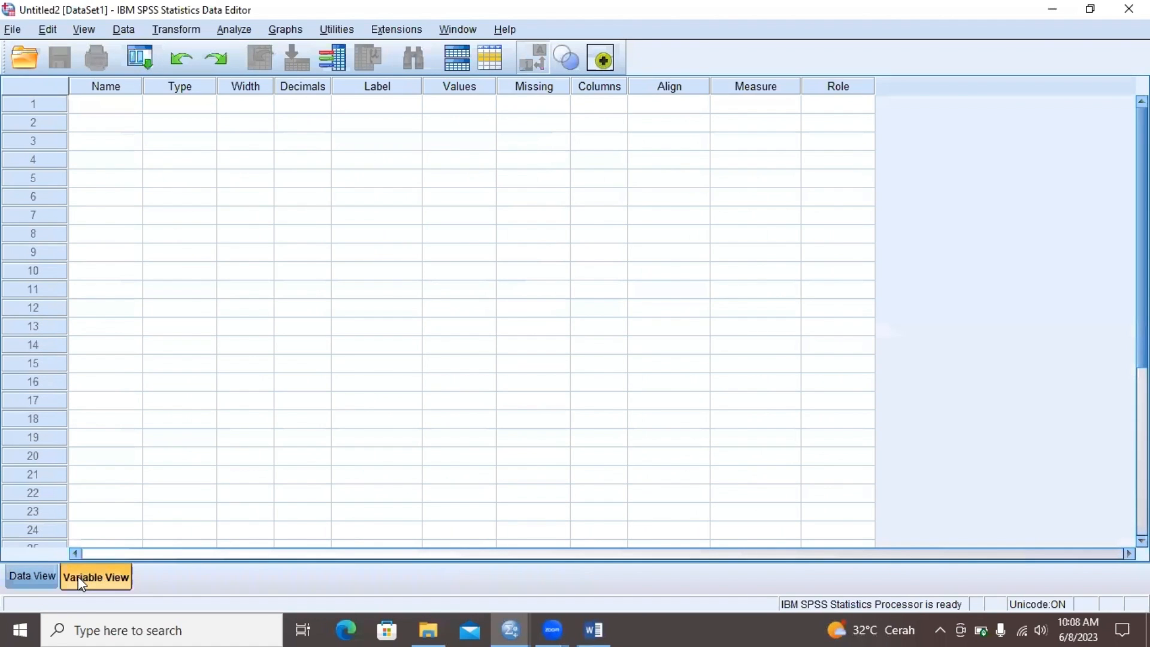
{"action": "left_click", "coordinate": [121, 108]}
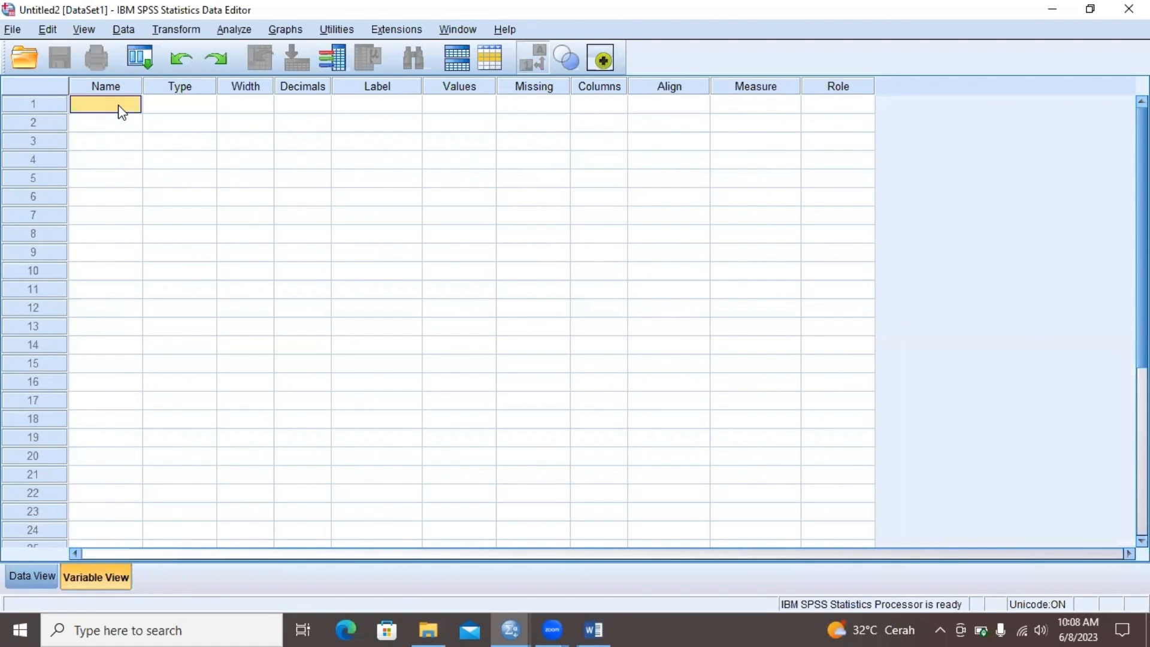
{"action": "type", "text": "Salesman"}
{"action": "key", "text": "Return"}
{"action": "type", "text": "Kelompok"}
Step: Set the decimals of both Salesman and Kelompok to 0
{"action": "left_click", "coordinate": [296, 106]}
{"action": "type", "text": "0"}
{"action": "left_click", "coordinate": [295, 122]}
{"action": "type", "text": "0"}
Step: Assign value labels to Kelompok: 1 = Pelatihan and 2 = Tanpa pelatihan
{"action": "left_click", "coordinate": [483, 123]}
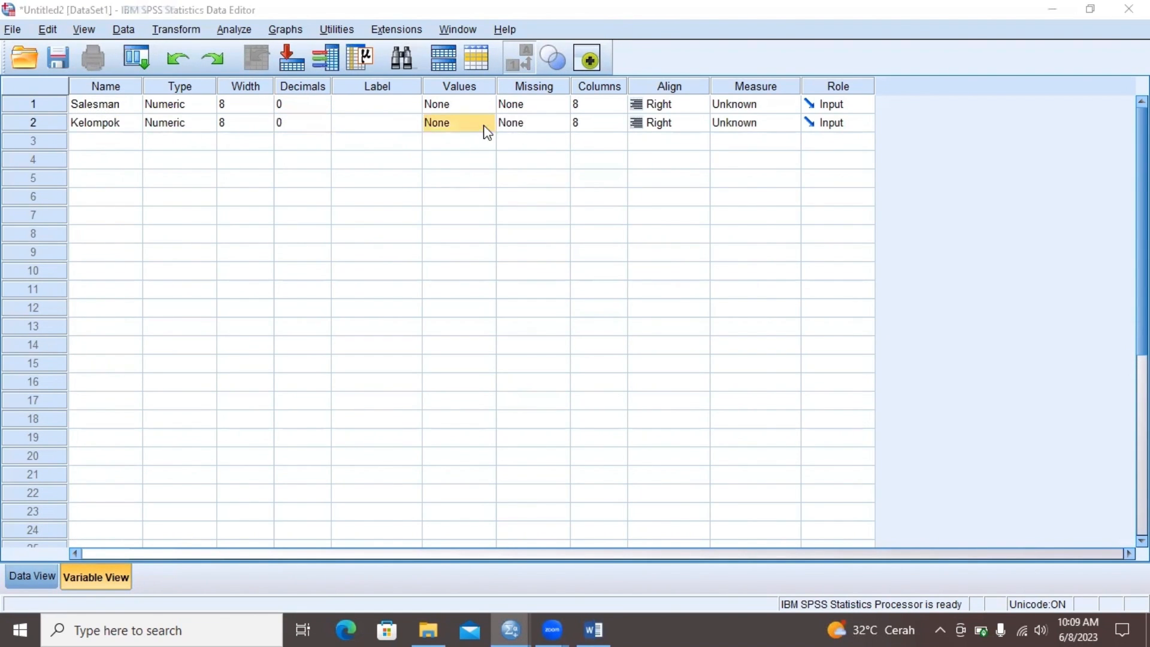
{"action": "left_click", "coordinate": [488, 123]}
{"action": "type", "text": "1"}
{"action": "key", "text": "Tab"}
{"action": "type", "text": "Pelatihan"}
{"action": "left_click", "coordinate": [444, 310]}
{"action": "type", "text": "2"}
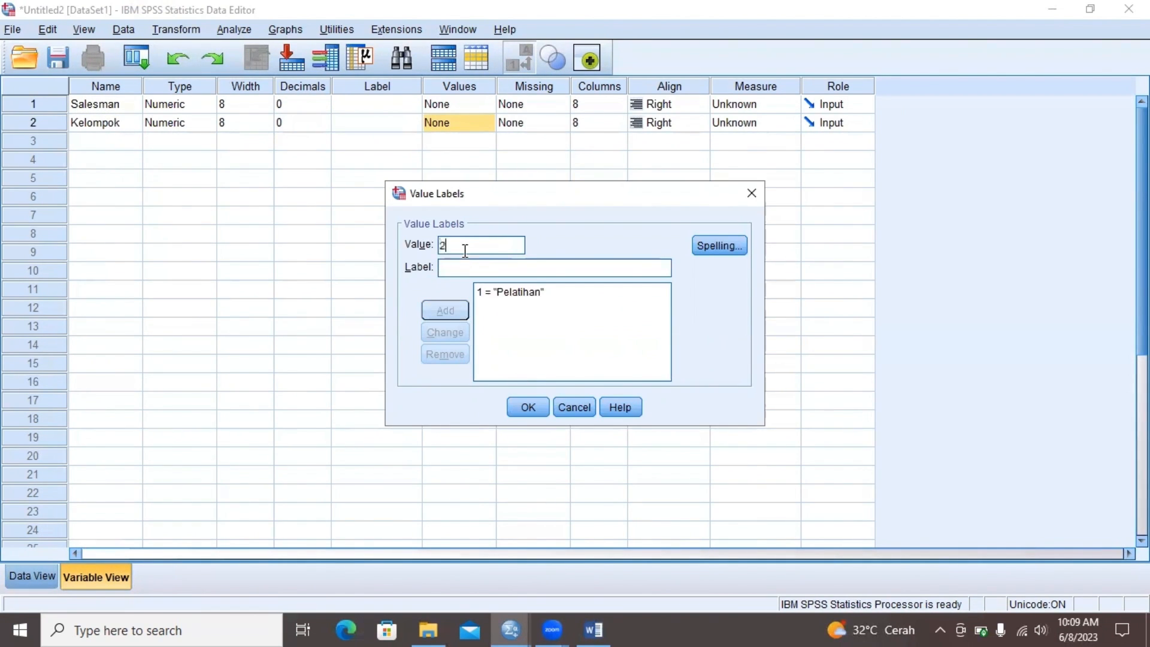
{"action": "key", "text": "Tab"}
{"action": "type", "text": "Tanpa pelatihan"}
{"action": "left_click", "coordinate": [444, 310]}
{"action": "left_click", "coordinate": [528, 406]}
Step: Set the alignment of Salesman and Kelompok to Left and their measure to Scale
{"action": "left_click", "coordinate": [701, 104]}
{"action": "left_click", "coordinate": [661, 123]}
{"action": "left_click", "coordinate": [702, 123]}
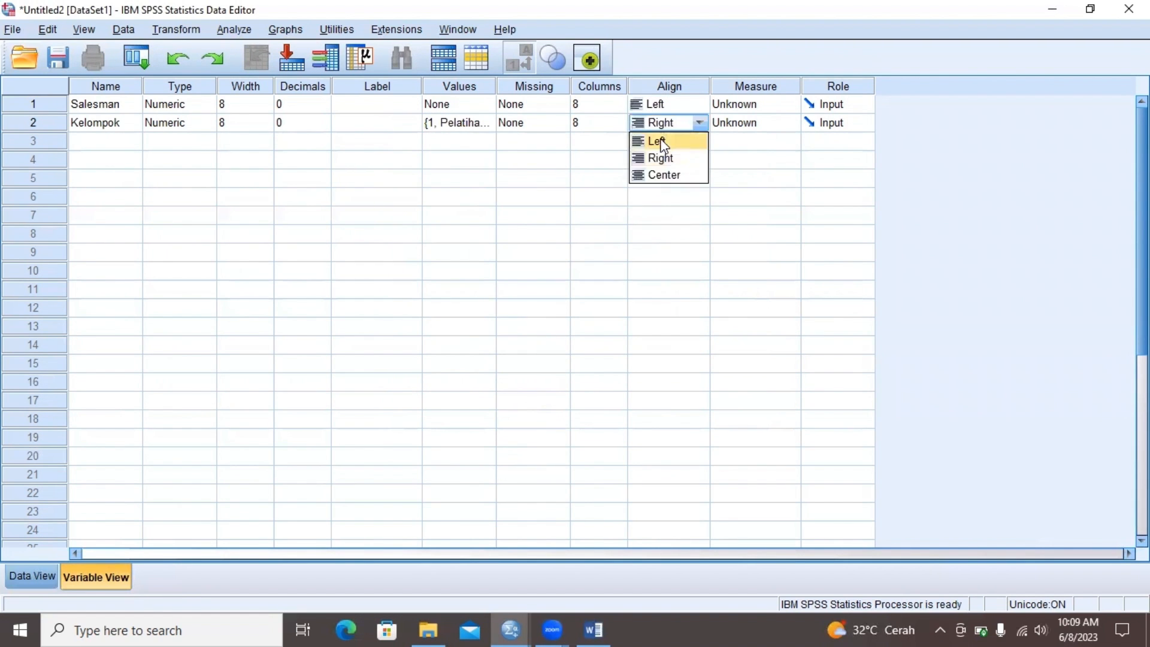
{"action": "left_click", "coordinate": [662, 142]}
{"action": "left_click", "coordinate": [792, 104]}
{"action": "left_click", "coordinate": [744, 122]}
Step: Fill Salesman with the copied figures and code Kelompok as 1 in rows 1 to 15 and 2 in rows 16 to 25
{"action": "left_click", "coordinate": [53, 574]}
{"action": "left_click", "coordinate": [90, 128]}
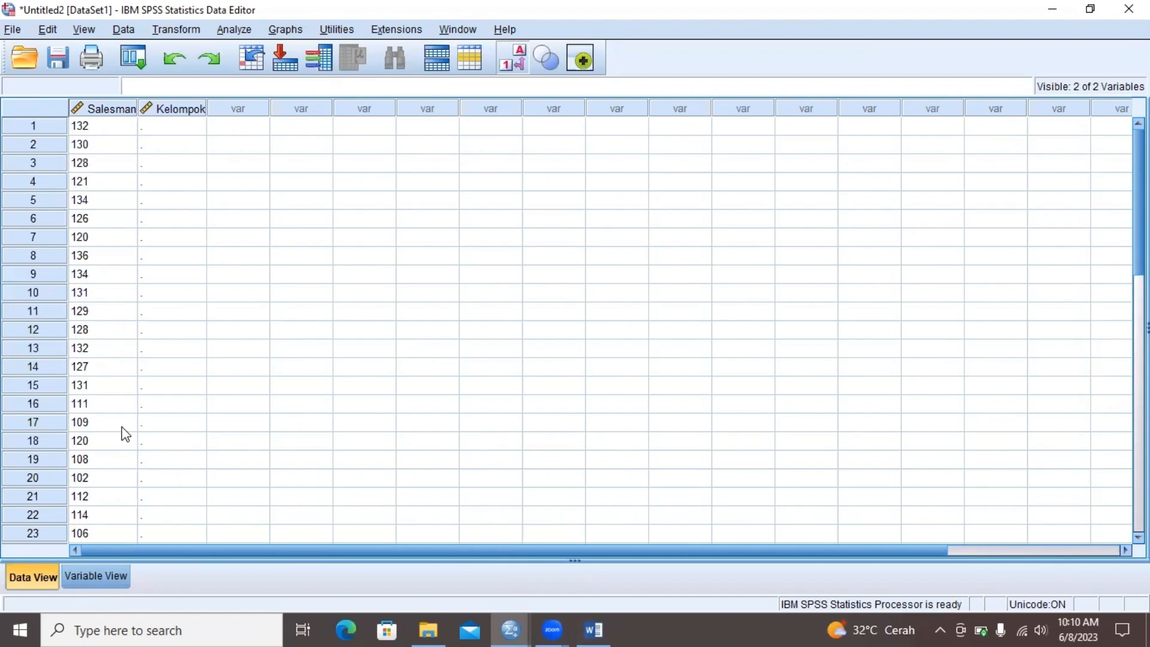
{"action": "left_click", "coordinate": [179, 127]}
{"action": "type", "text": "1 "}
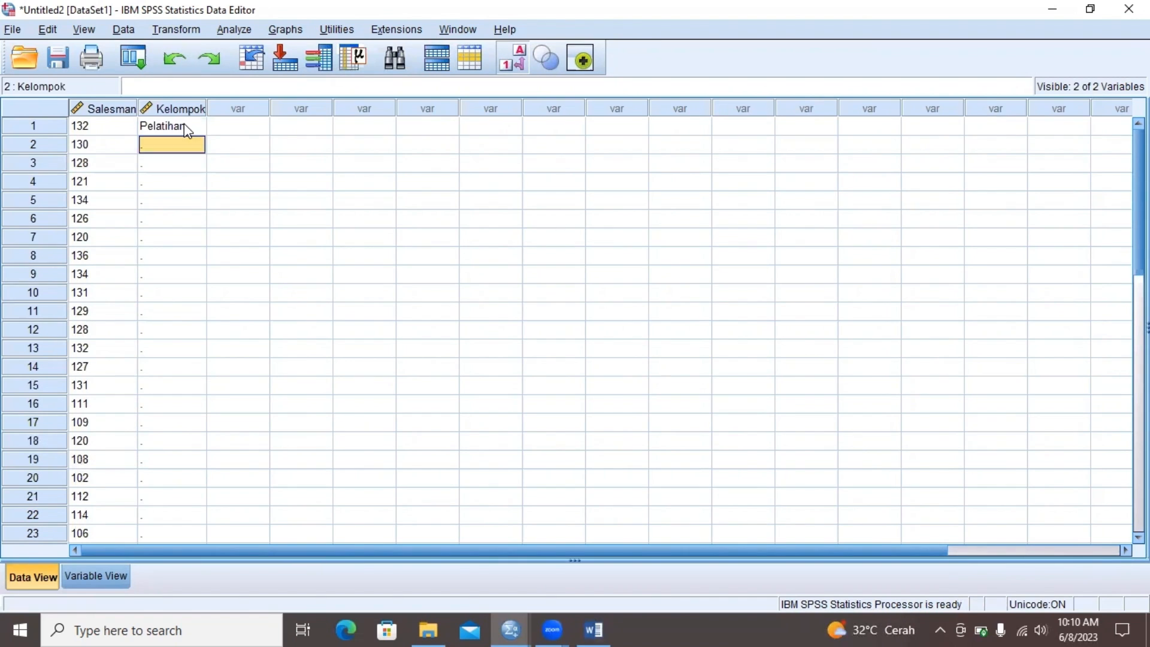
{"action": "type", "text": "1 1 1 1 1 1 1 1 1 1 1 1 1 1 2 2 2 2 2 2 2 2 2 2"}
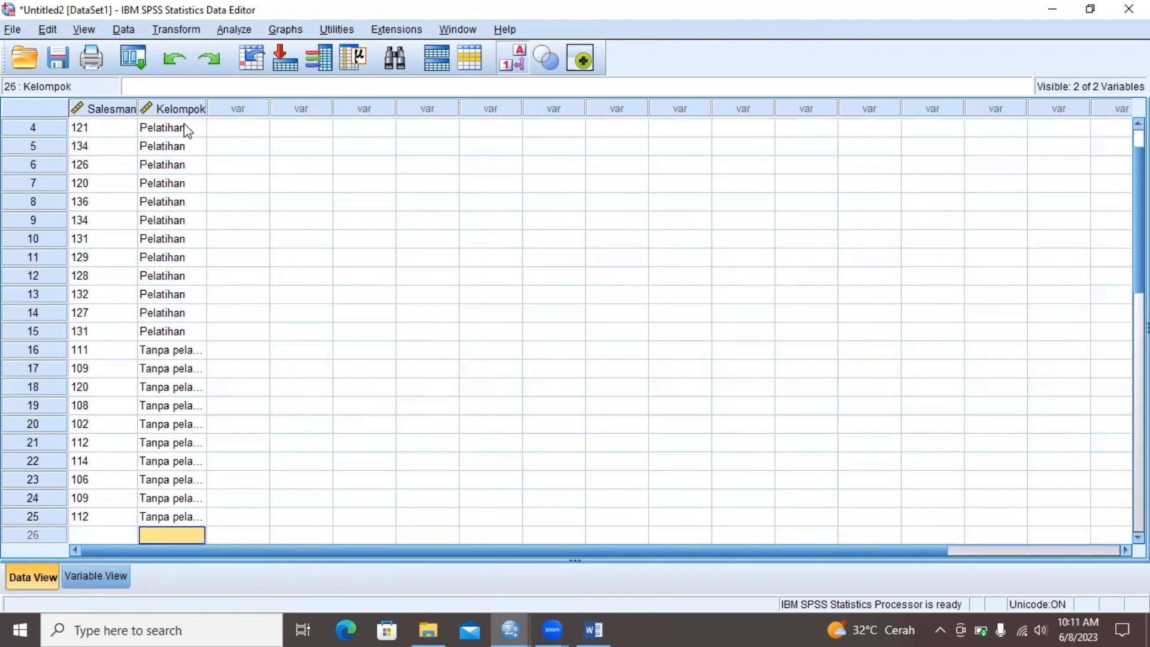
Step: Set up a legacy two-independent-samples test with Salesman as the test variable and Kelompok as the grouping variable
{"action": "left_click", "coordinate": [243, 35]}
{"action": "mouse_move", "coordinate": [344, 225]}
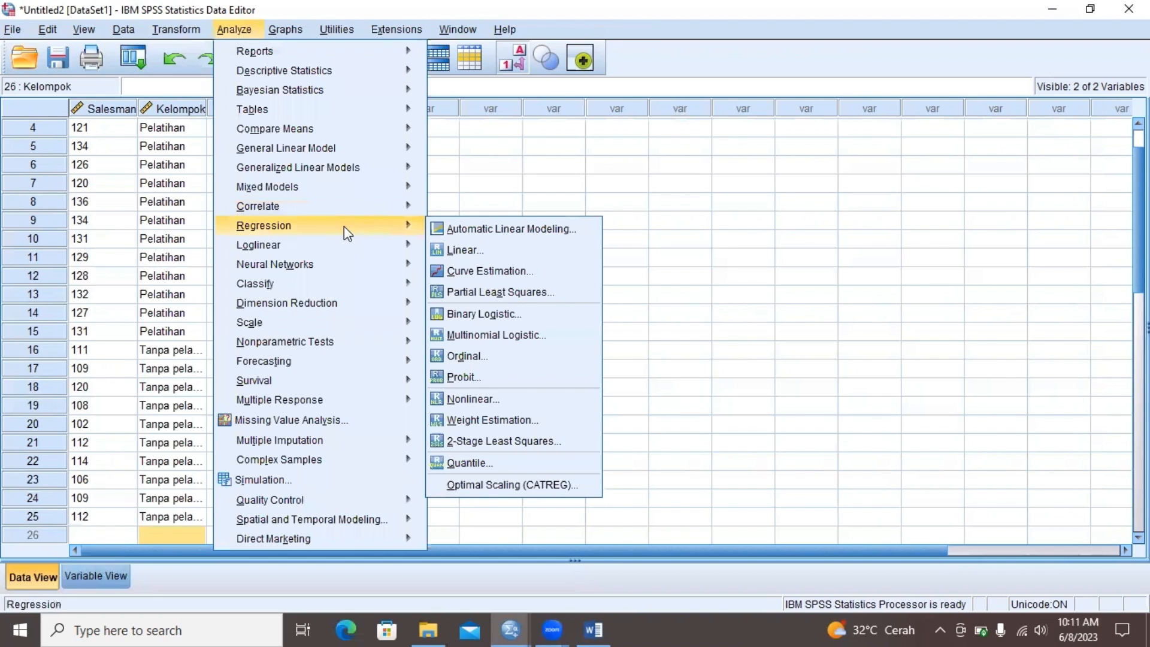
{"action": "mouse_move", "coordinate": [342, 342]}
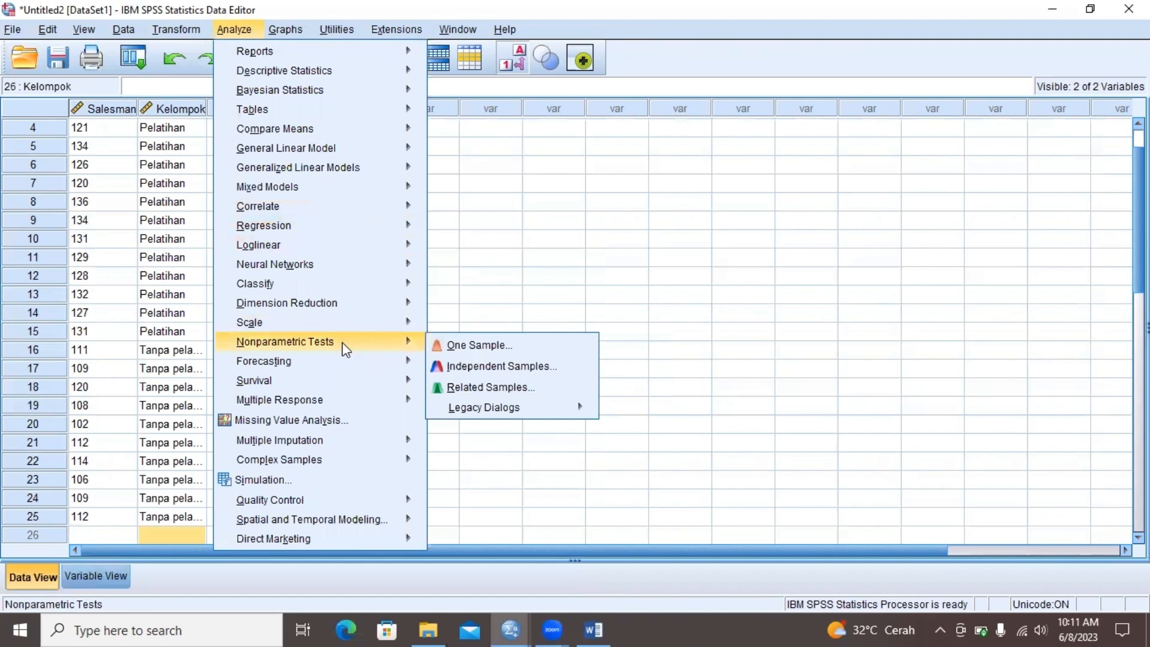
{"action": "mouse_move", "coordinate": [468, 409]}
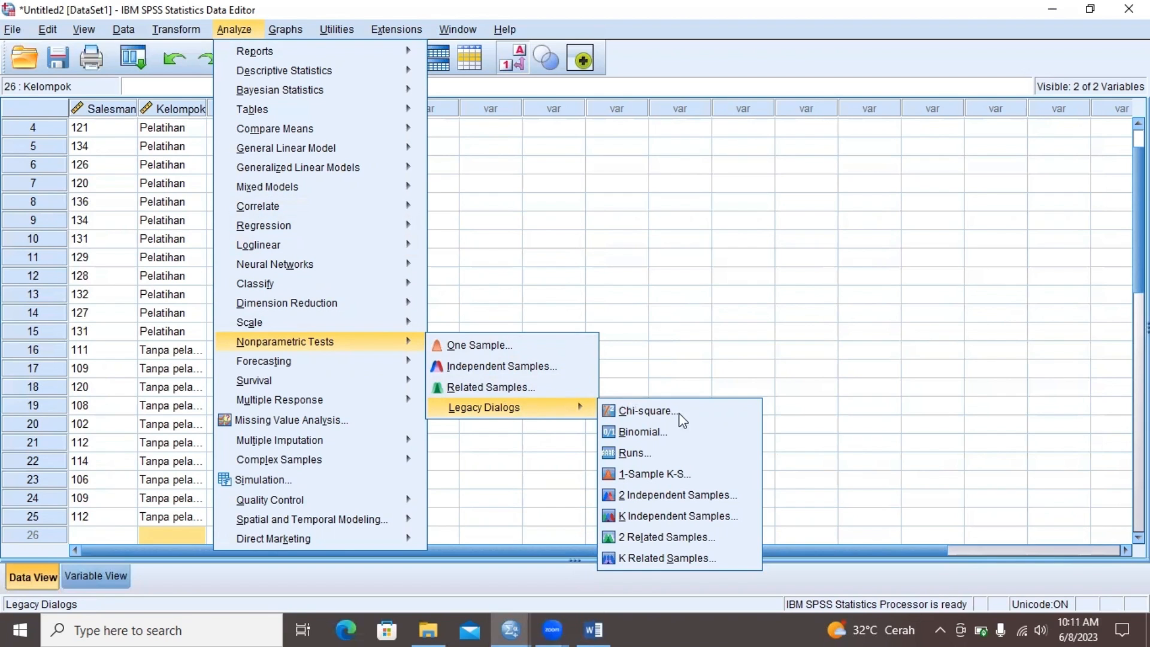
{"action": "left_click", "coordinate": [662, 494]}
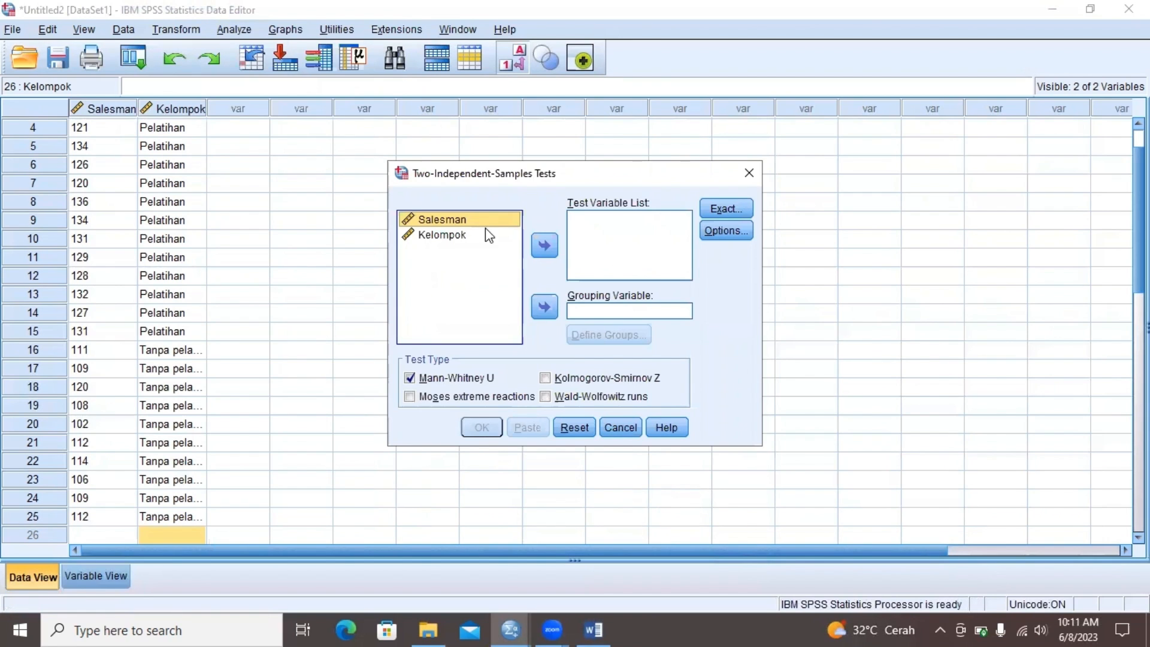
{"action": "left_click", "coordinate": [545, 246]}
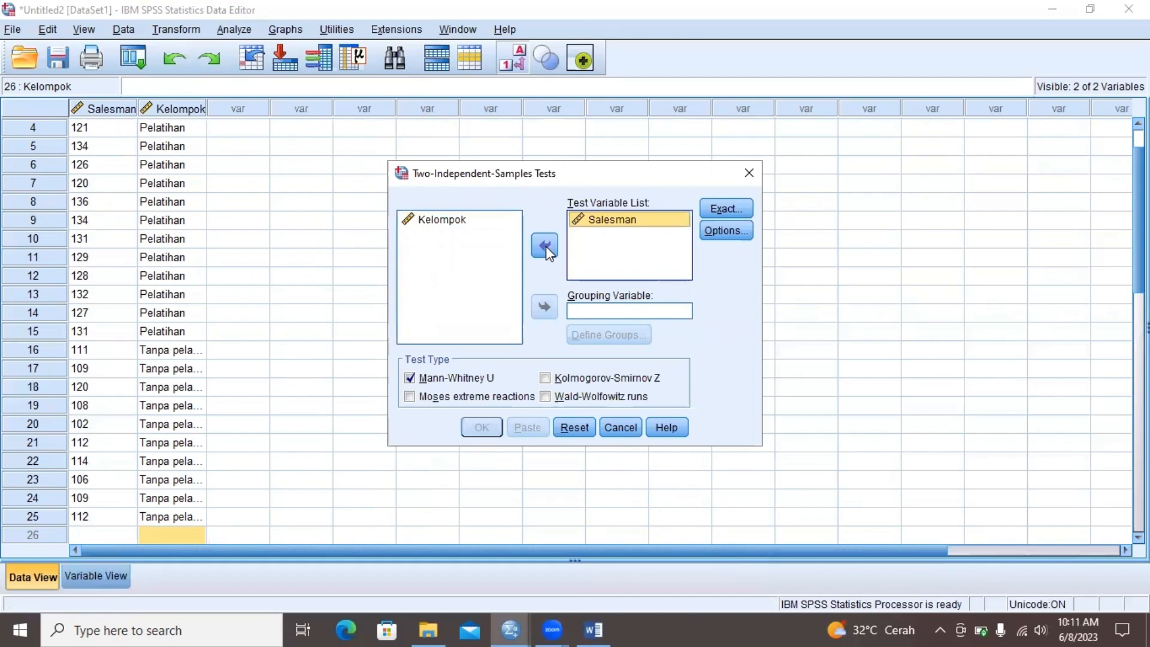
{"action": "left_click", "coordinate": [459, 221]}
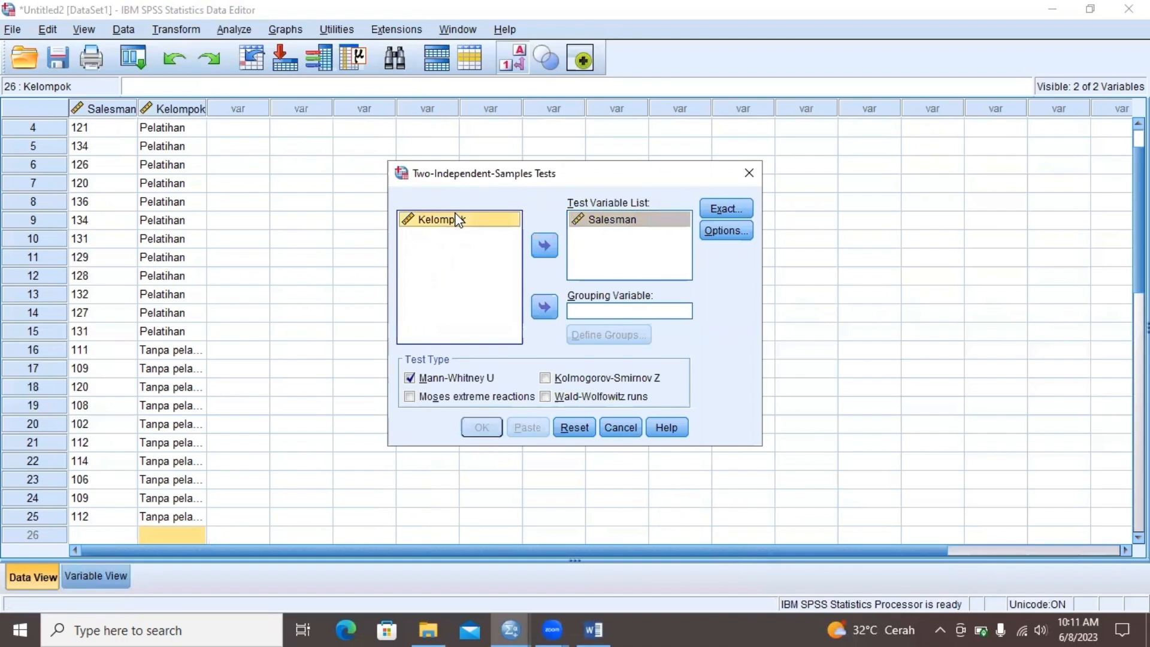
{"action": "left_click", "coordinate": [544, 307]}
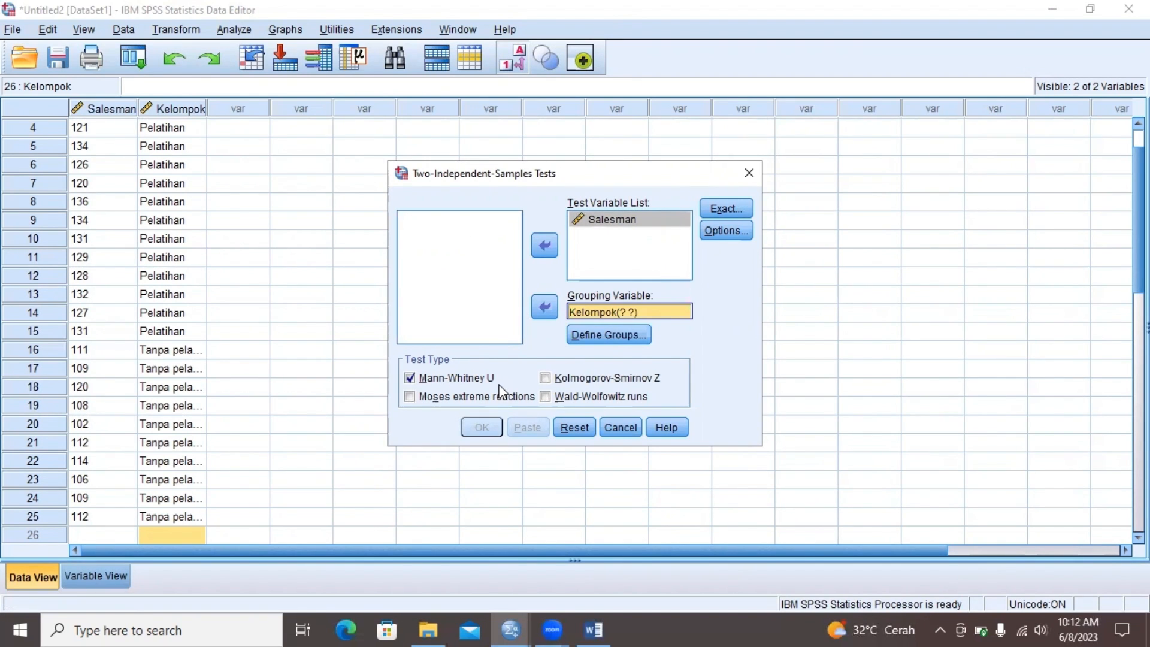
Step: Define the Kelompok groups as 1 and 2 and run the Mann-Whitney U test
{"action": "left_click", "coordinate": [624, 333]}
{"action": "type", "text": "1"}
{"action": "key", "text": "Tab"}
{"action": "type", "text": "2"}
{"action": "left_click", "coordinate": [537, 342]}
{"action": "left_click", "coordinate": [486, 429]}
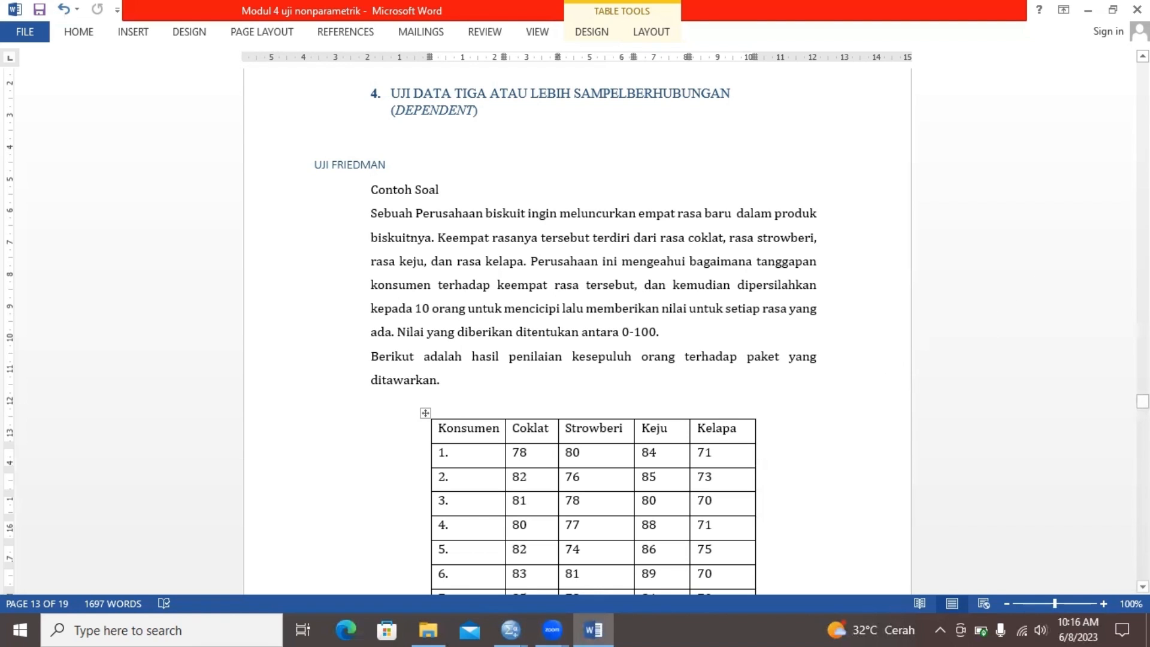
Step: Switch from the module's Friedman example in Word to the empty Untitled5 dataset in SPSS
{"action": "left_click_drag", "start_coordinate": [1143, 401], "coordinate": [1143, 411]}
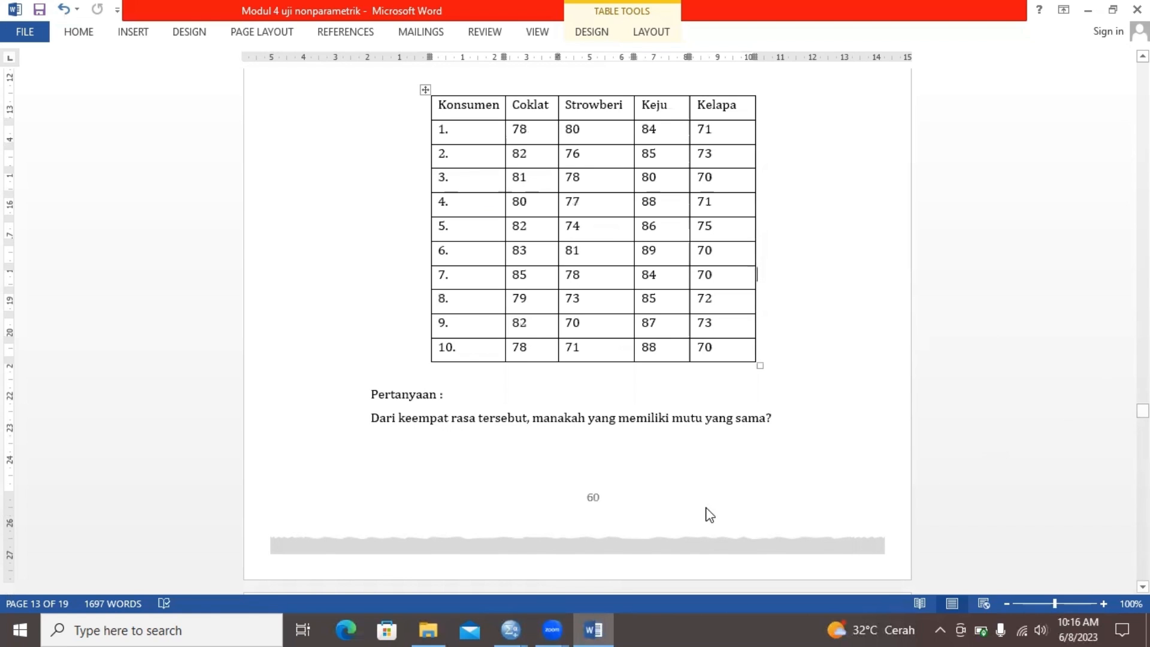
{"action": "mouse_move", "coordinate": [514, 626]}
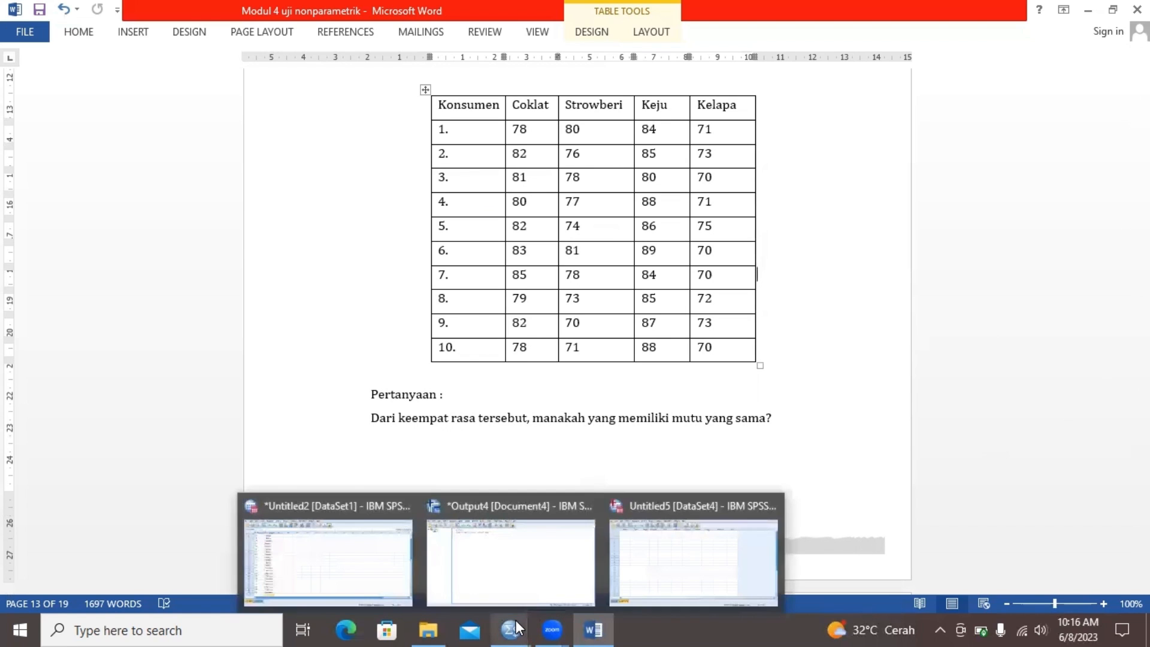
{"action": "left_click", "coordinate": [674, 526]}
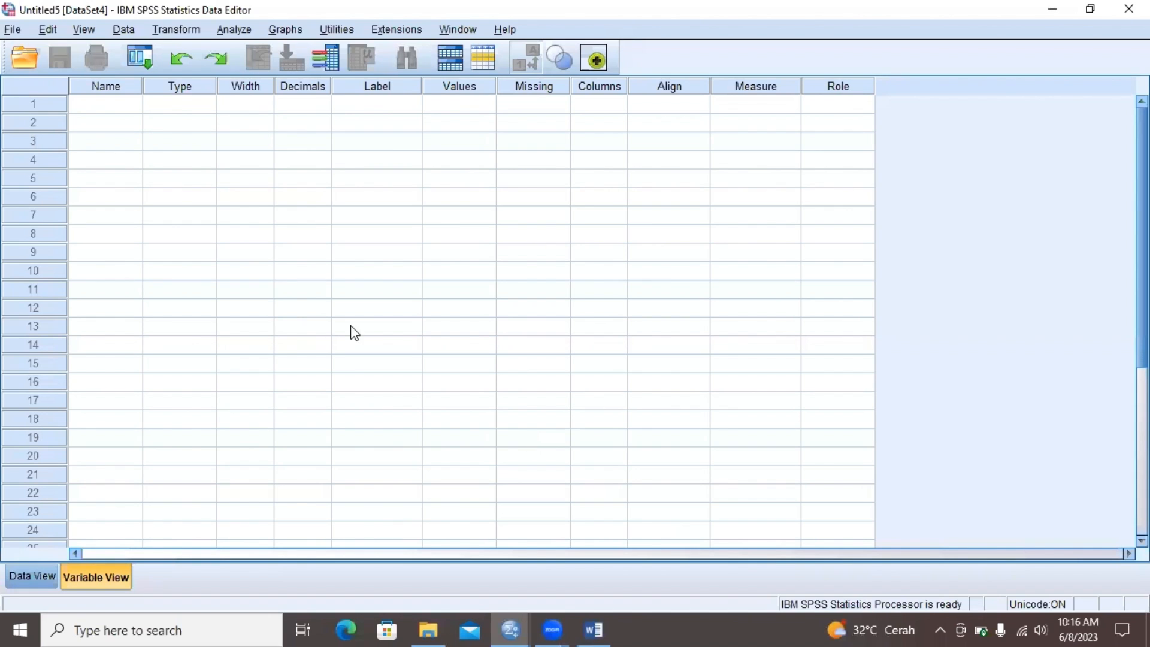
Step: Define four variables named coklat, strowberi, keju and kelapa in the empty dataset
{"action": "left_click", "coordinate": [118, 110]}
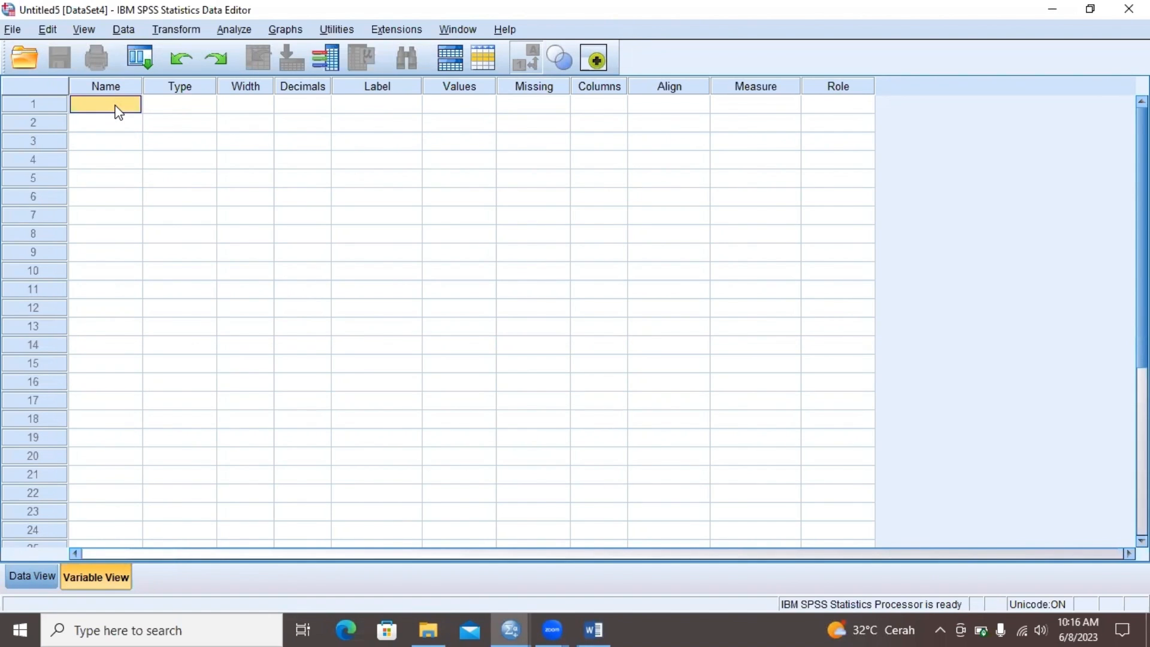
{"action": "type", "text": "coklat"}
{"action": "key", "text": "Return"}
{"action": "type", "text": "strowberi"}
{"action": "key", "text": "Return"}
{"action": "type", "text": "keju"}
{"action": "key", "text": "Return"}
{"action": "type", "text": "kelapa"}
Step: Set the decimals of all four flavour variables to 0
{"action": "left_click", "coordinate": [298, 125]}
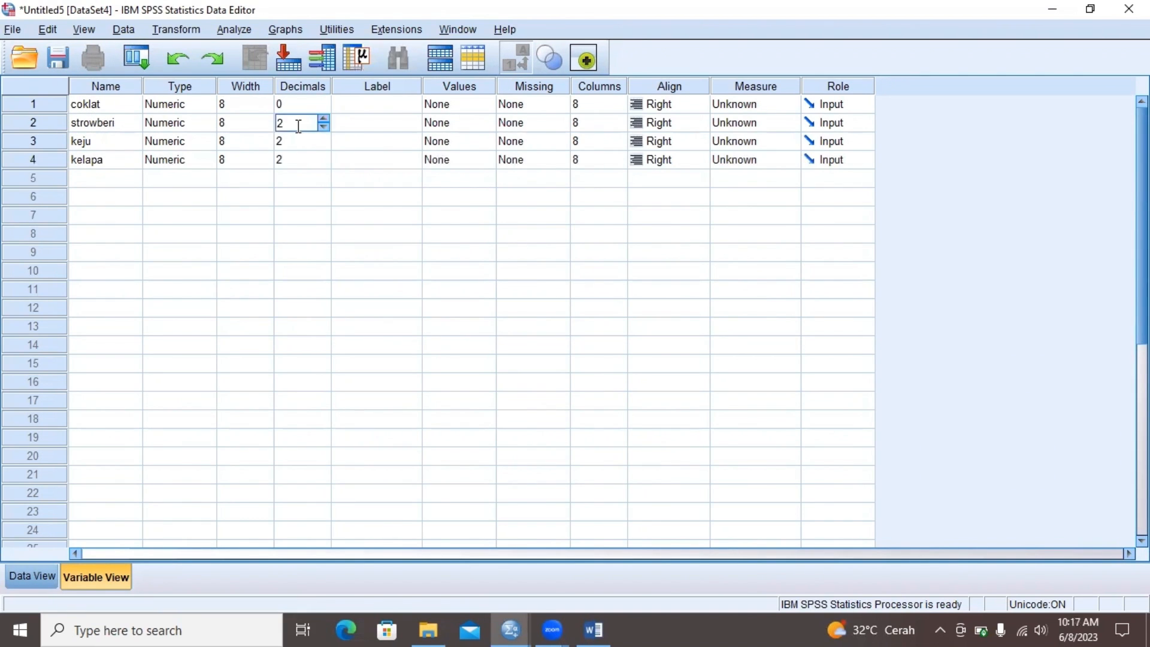
{"action": "type", "text": "0"}
{"action": "left_click", "coordinate": [298, 142]}
{"action": "type", "text": "0"}
{"action": "left_click", "coordinate": [297, 156]}
{"action": "type", "text": "0"}
Step: Set the alignment of coklat, strowberi, keju and kelapa to Left
{"action": "left_click", "coordinate": [667, 107]}
{"action": "left_click", "coordinate": [667, 120]}
{"action": "left_click", "coordinate": [668, 125]}
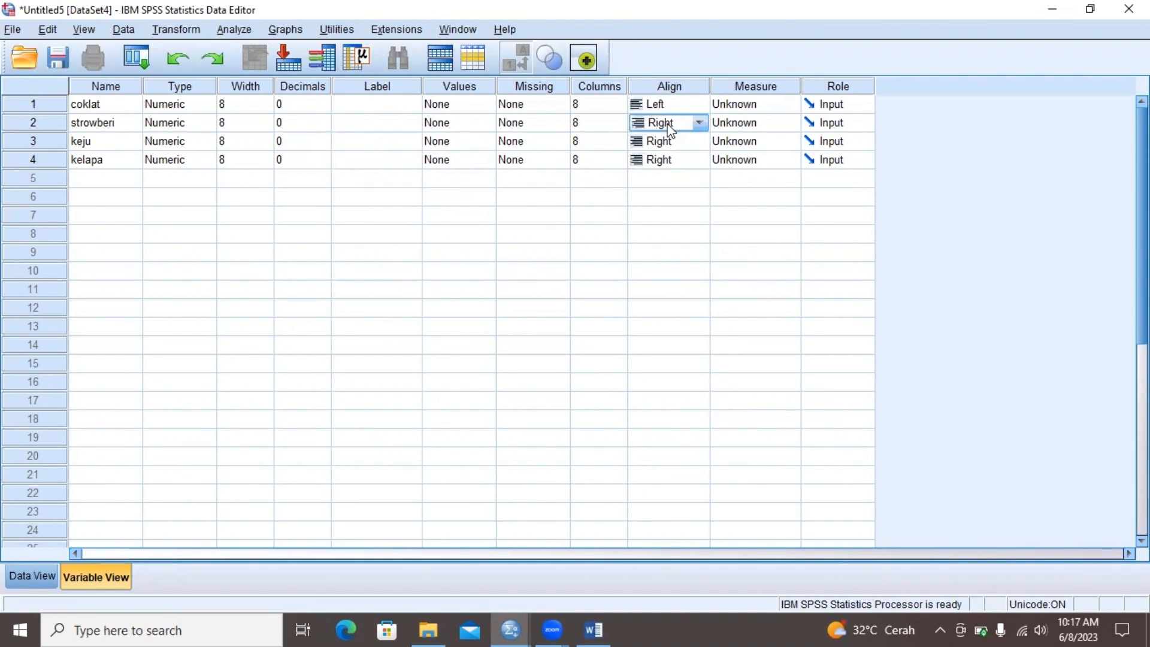
{"action": "left_click", "coordinate": [668, 125]}
{"action": "left_click", "coordinate": [670, 139]}
{"action": "left_click", "coordinate": [674, 142]}
{"action": "left_click", "coordinate": [677, 159]}
{"action": "left_click", "coordinate": [691, 170]}
Step: Set the measure of all four flavour variables to Scale
{"action": "left_click", "coordinate": [748, 106]}
{"action": "left_click", "coordinate": [745, 125]}
{"action": "left_click", "coordinate": [746, 143]}
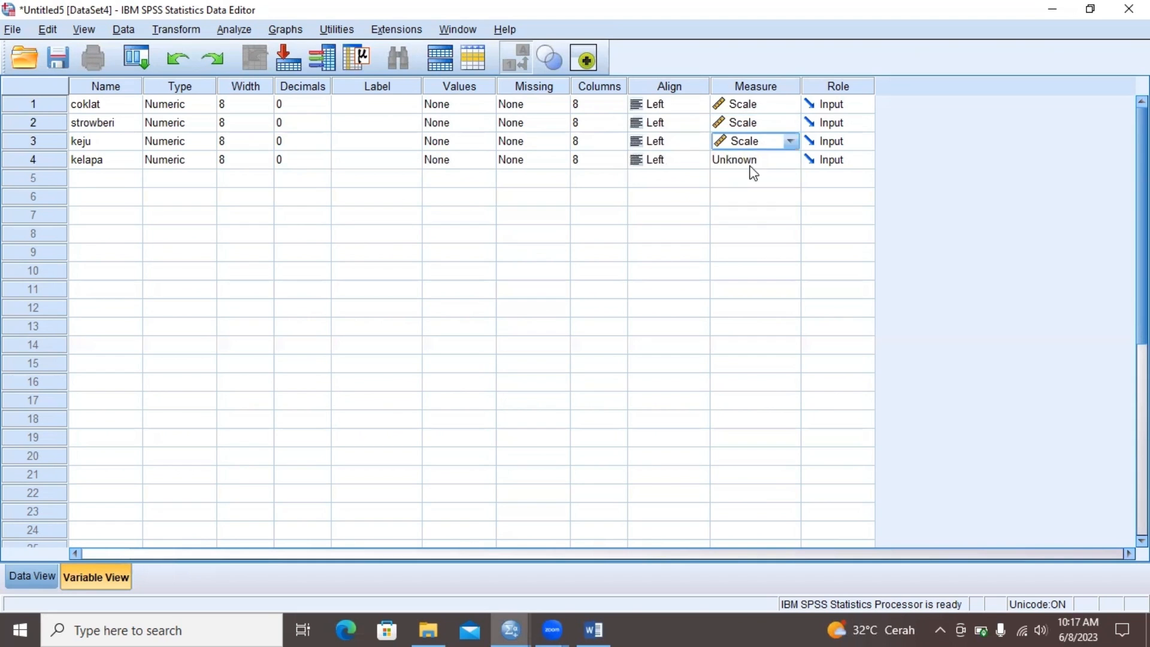
Step: Paste the copied consumer ratings into the four flavour columns, starting at row 1 of coklat
{"action": "left_click", "coordinate": [31, 576]}
{"action": "left_click", "coordinate": [112, 126]}
{"action": "key", "text": "ctrl+v"}
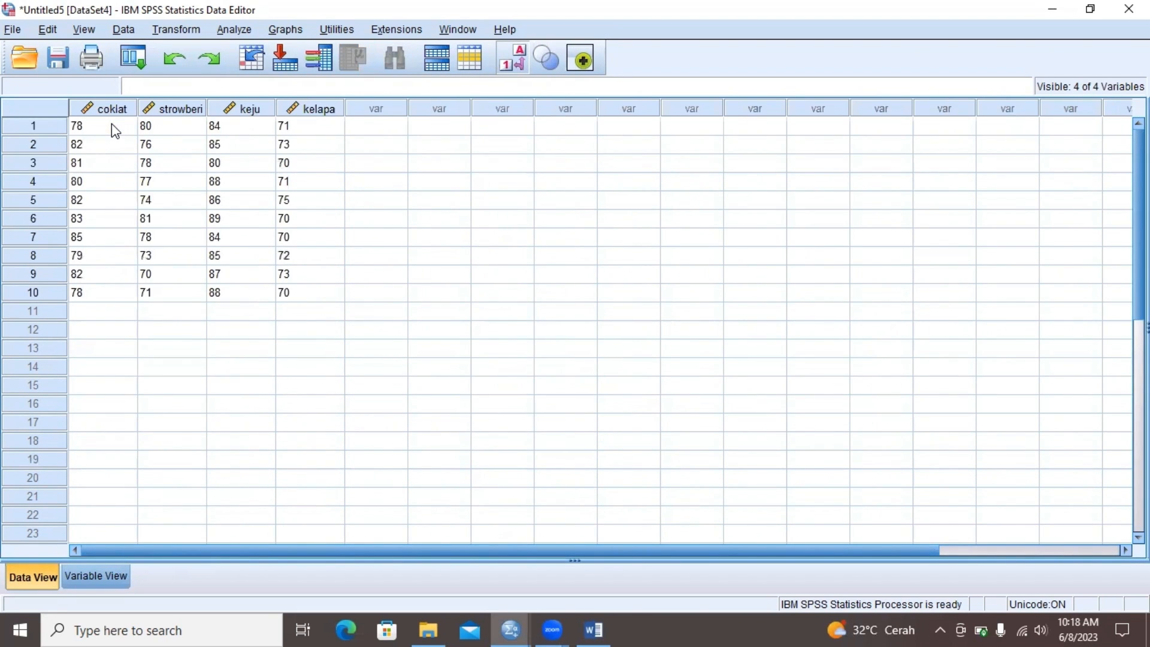
Step: Run a legacy Friedman test for several related samples on coklat, strowberi, keju and kelapa
{"action": "left_click", "coordinate": [235, 30]}
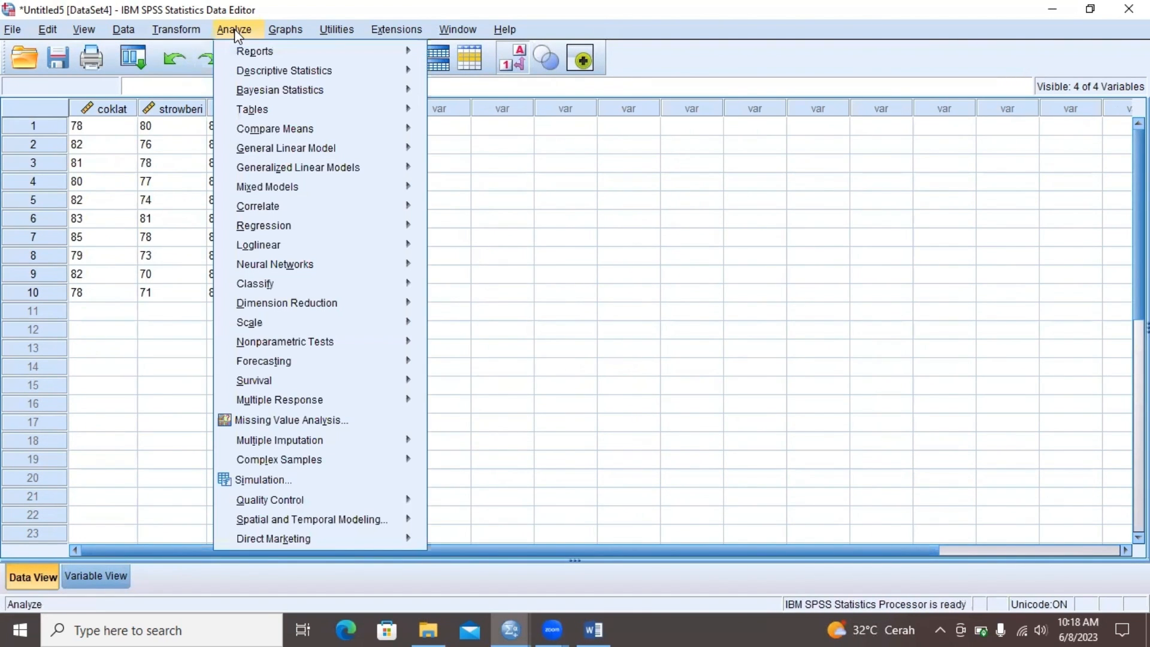
{"action": "mouse_move", "coordinate": [329, 346]}
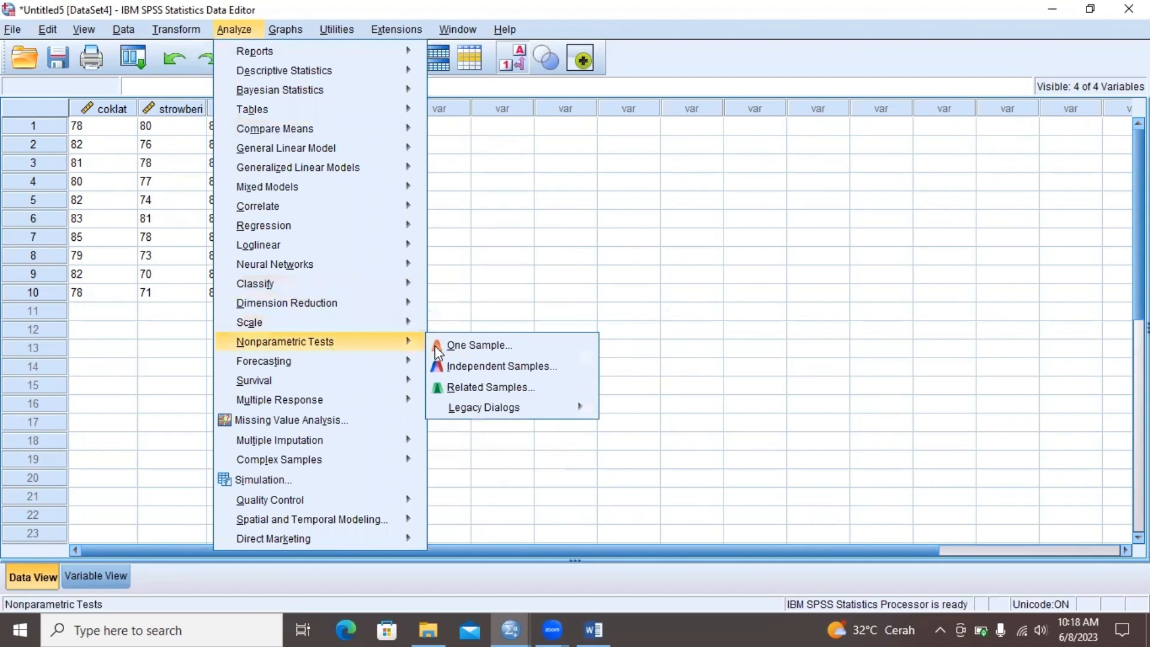
{"action": "mouse_move", "coordinate": [470, 411]}
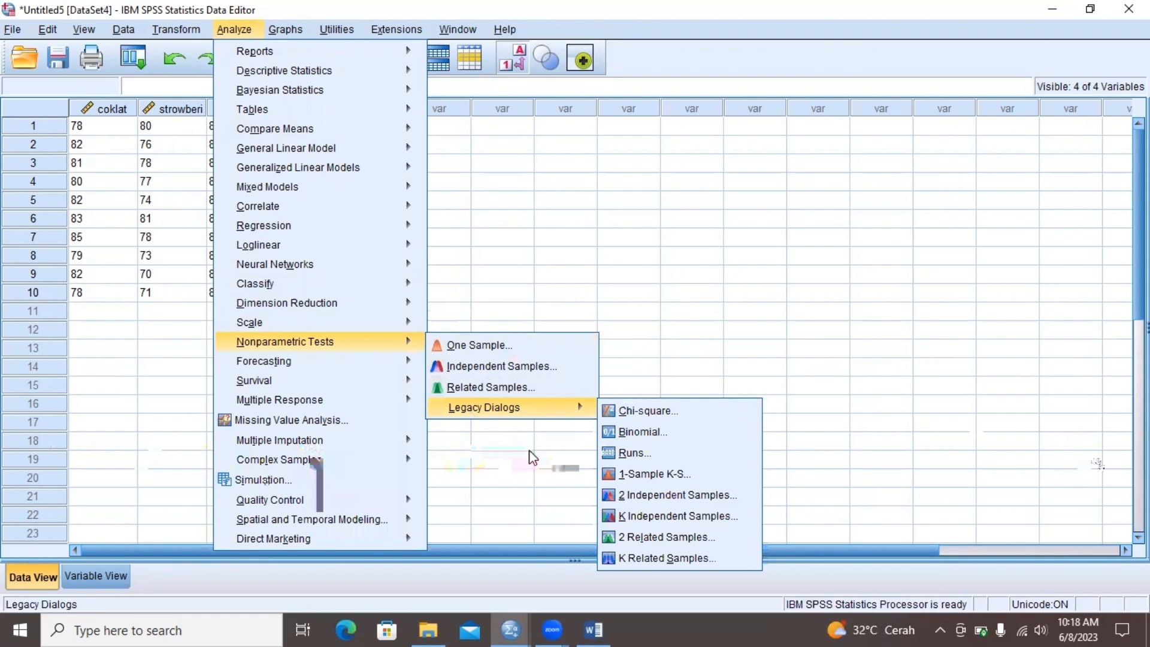
{"action": "left_click", "coordinate": [632, 558]}
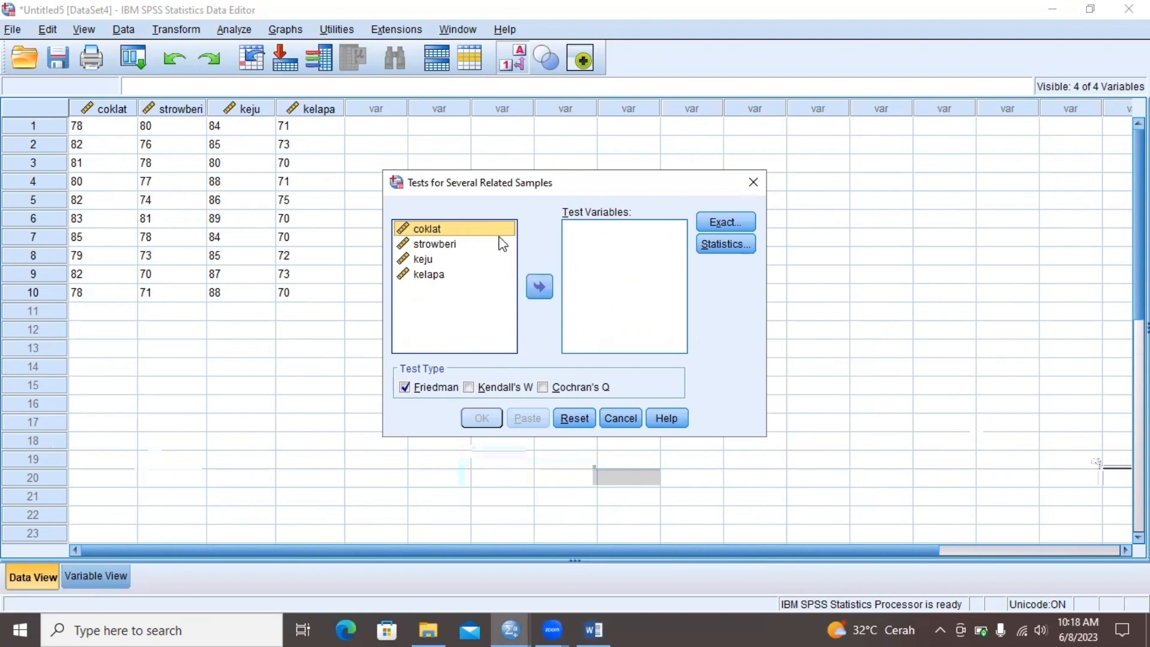
{"action": "left_click", "coordinate": [539, 287]}
{"action": "left_click", "coordinate": [539, 289]}
{"action": "left_click", "coordinate": [539, 288]}
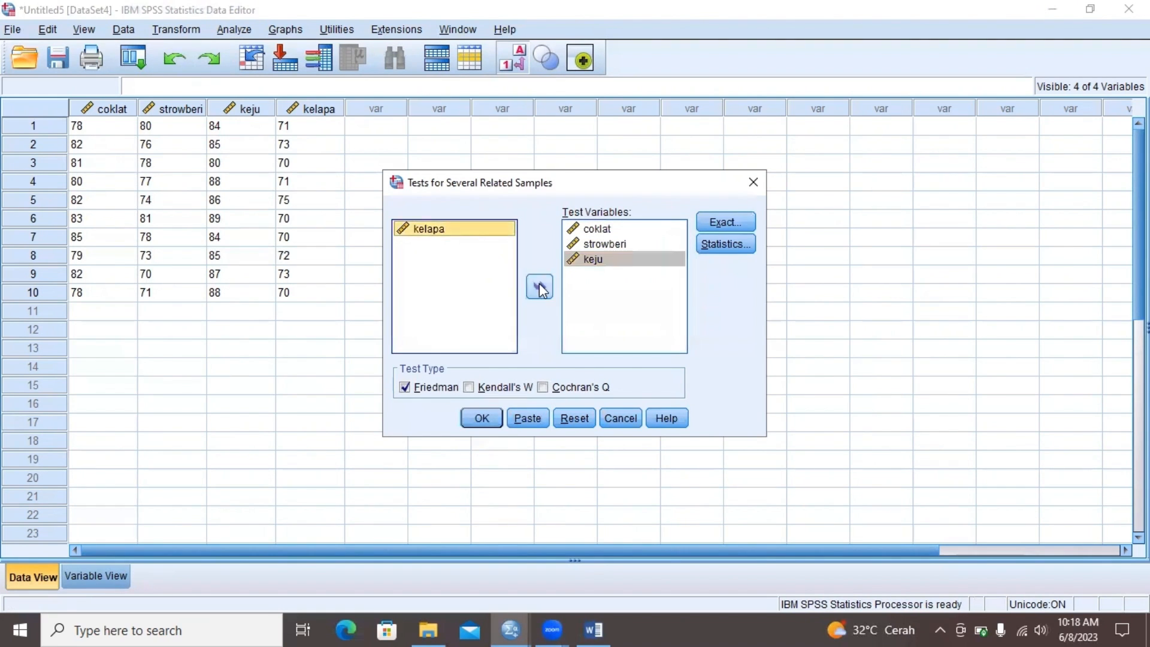
{"action": "left_click", "coordinate": [542, 290]}
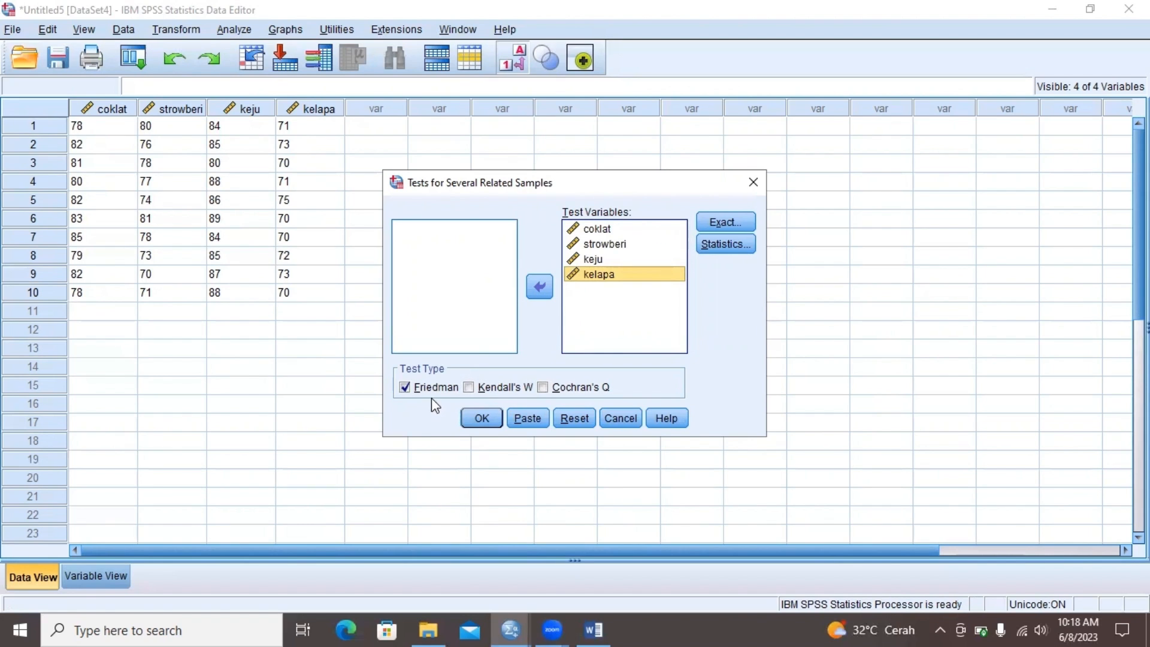
{"action": "left_click", "coordinate": [481, 418]}
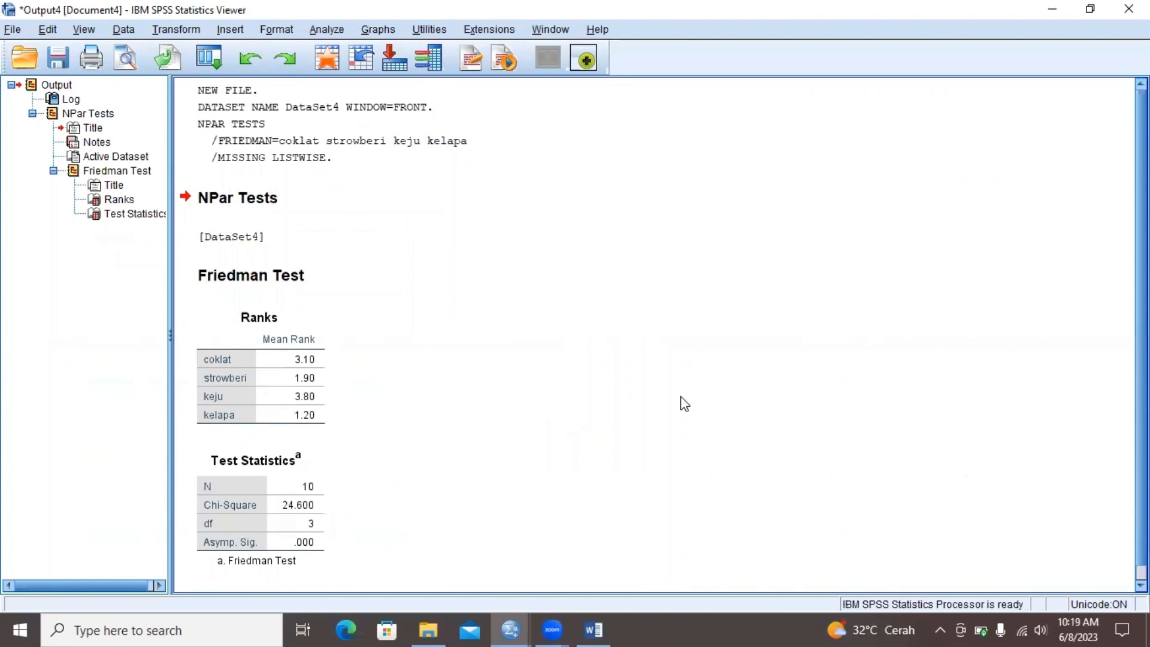